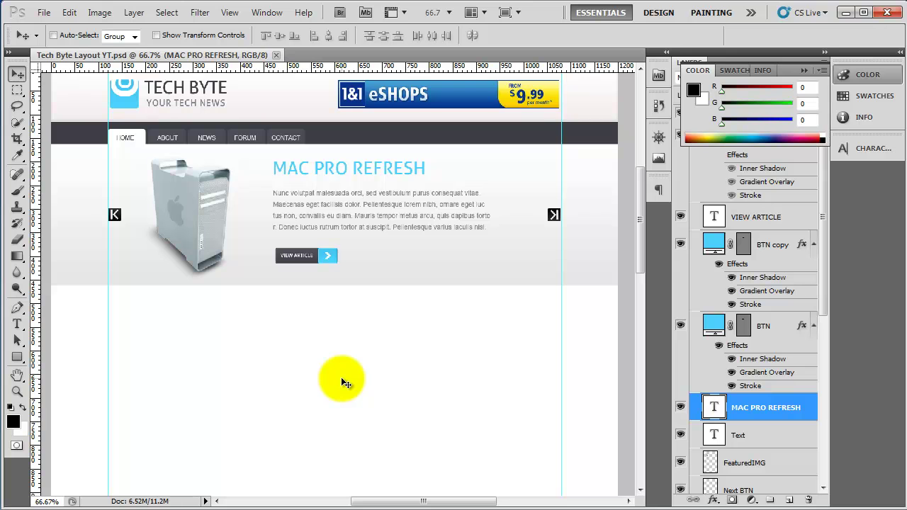
- Measure a 50 px tall selection down from the featured section's lower edge and place a horizontal guide at its bottom, then deselect
{"action": "key", "text": "ctrl+plus"}
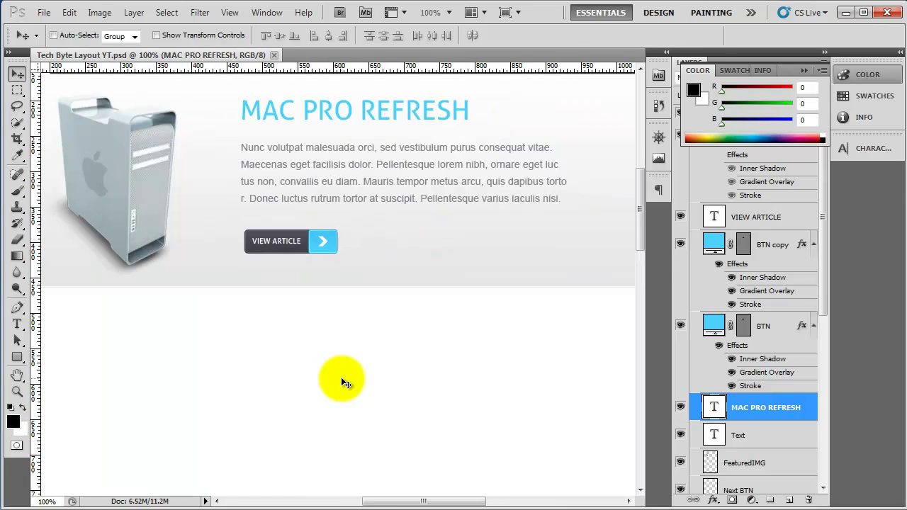
{"action": "key", "text": "ctrl+plus"}
{"action": "key", "text": "m"}
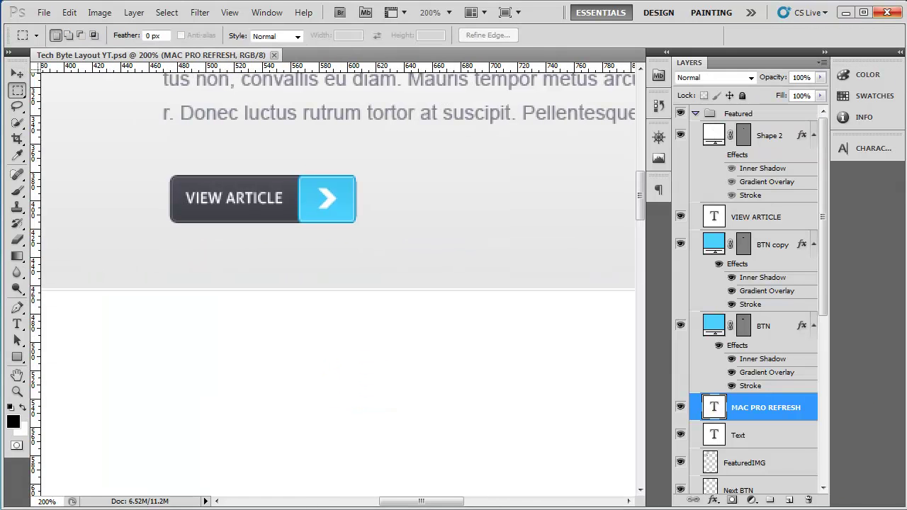
{"action": "left_click", "coordinate": [858, 118]}
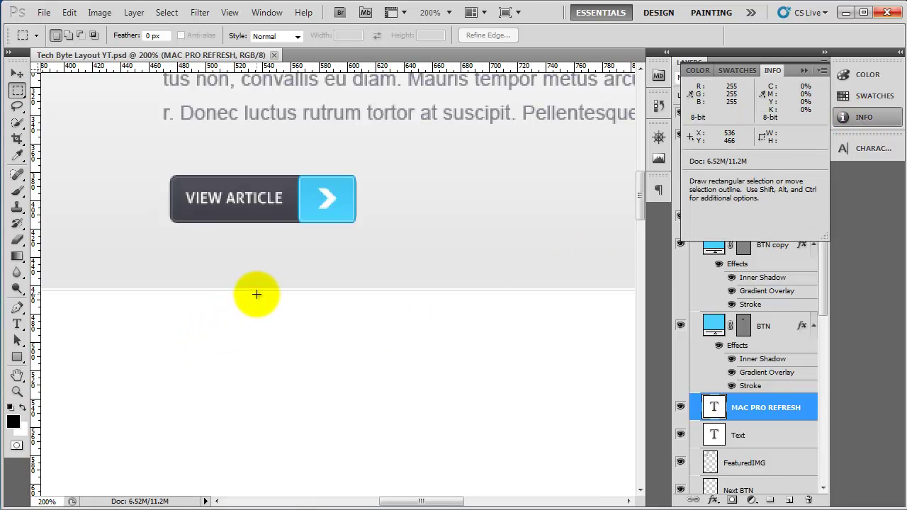
{"action": "left_click_drag", "start_coordinate": [257, 291], "coordinate": [304, 335]}
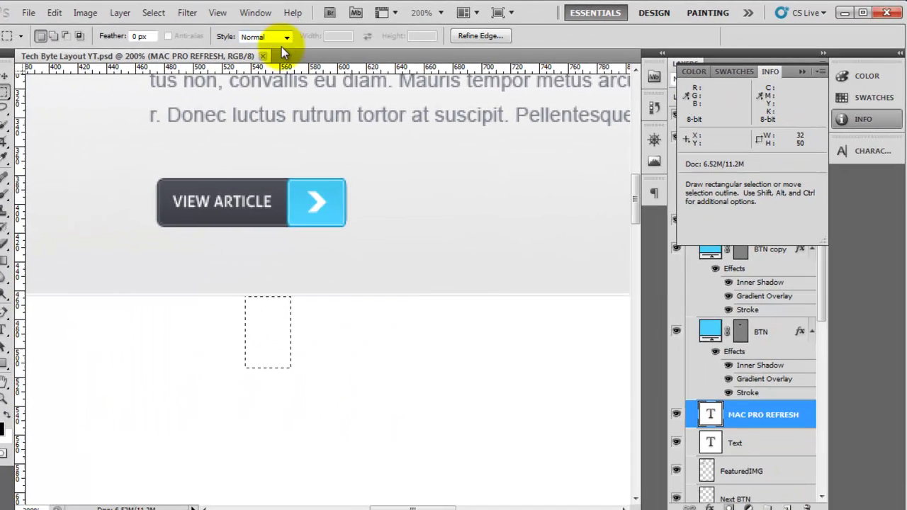
{"action": "left_click_drag", "start_coordinate": [303, 71], "coordinate": [312, 366]}
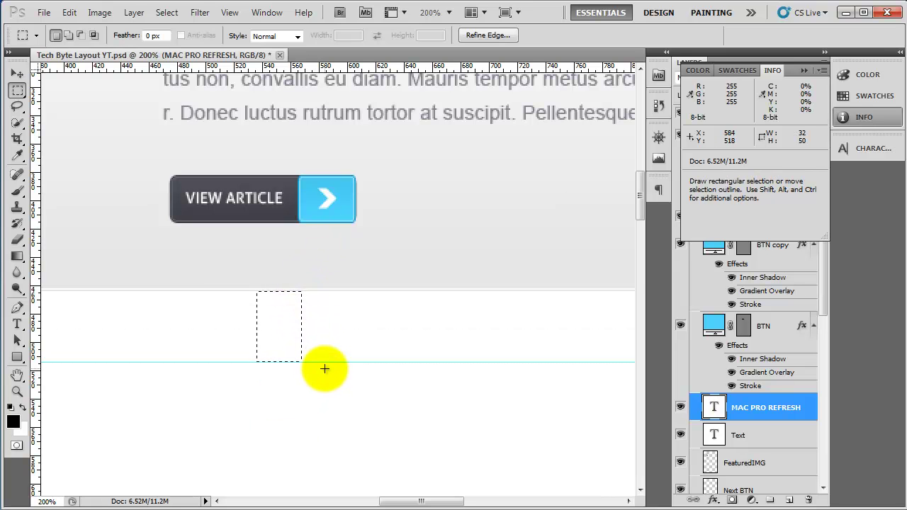
{"action": "key", "text": "ctrl+d"}
{"action": "key", "text": "ctrl+1"}
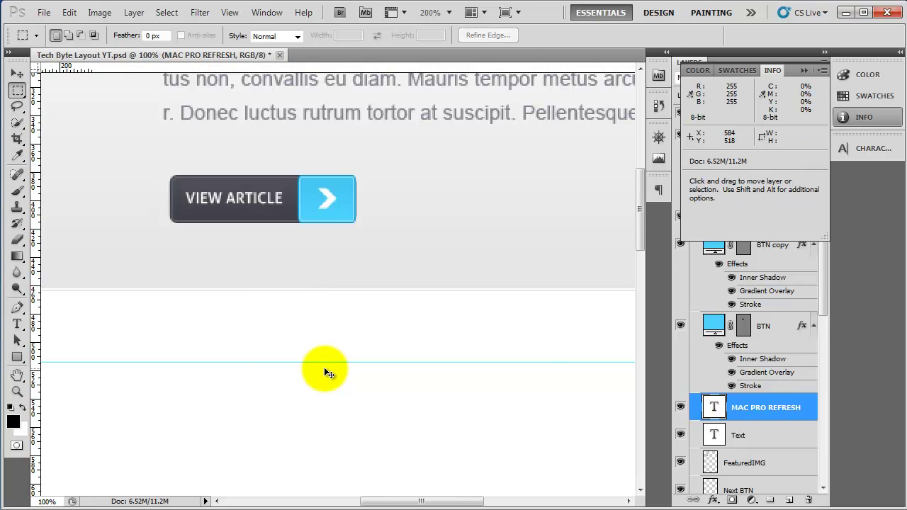
{"action": "key", "text": "ctrl+minus"}
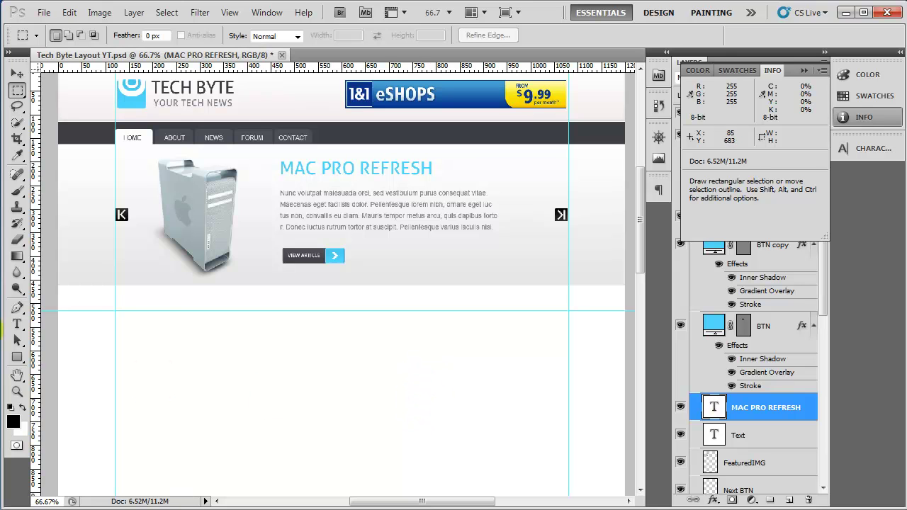
- In the Calculator, work out the column width by subtracting 100 from 960 and dividing the result by 3
{"action": "mouse_move", "coordinate": [439, 254]}
{"action": "left_mouse_down"}
{"action": "mouse_move", "coordinate": [846, 290]}
{"action": "mouse_move", "coordinate": [237, 273]}
{"action": "mouse_move", "coordinate": [451, 249]}
{"action": "left_mouse_up"}
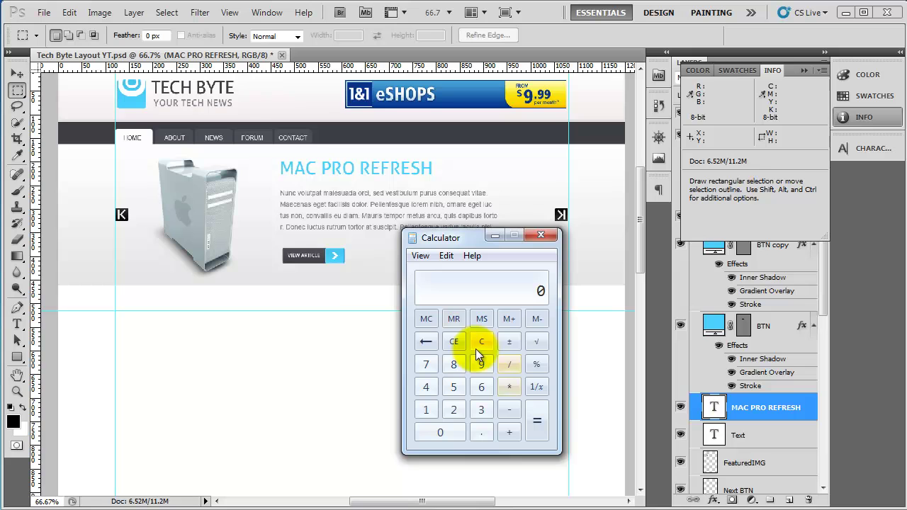
{"action": "type", "text": "960"}
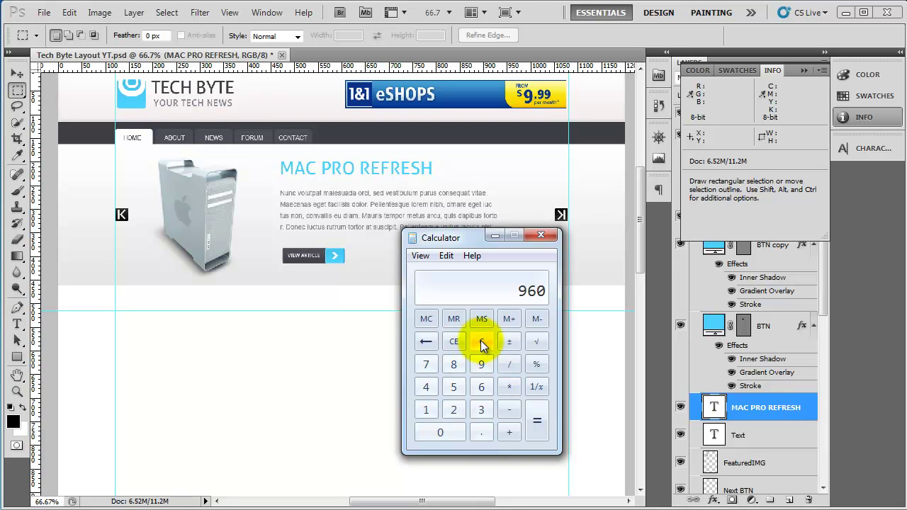
{"action": "key", "text": "minus"}
{"action": "type", "text": "100"}
{"action": "key", "text": "Return"}
{"action": "key", "text": "slash"}
{"action": "type", "text": "3"}
{"action": "key", "text": "Return"}
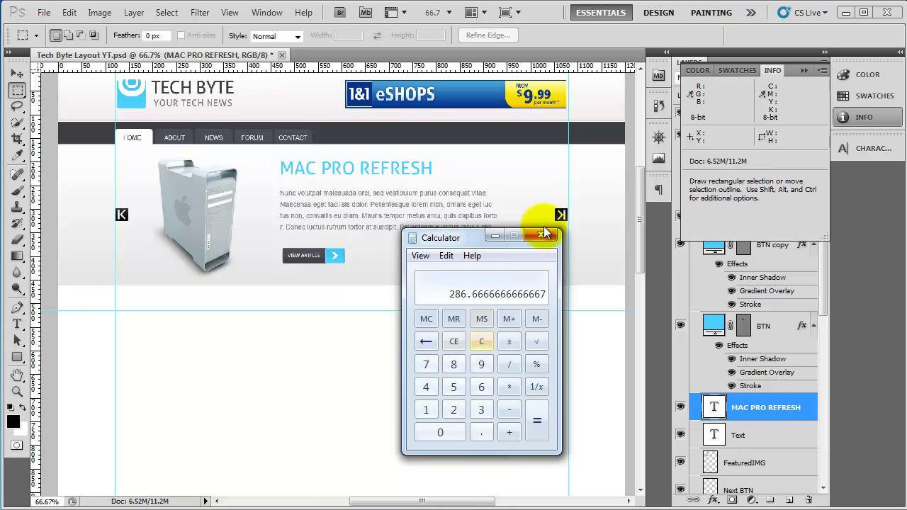
{"action": "left_click_drag", "start_coordinate": [475, 238], "coordinate": [0, 258]}
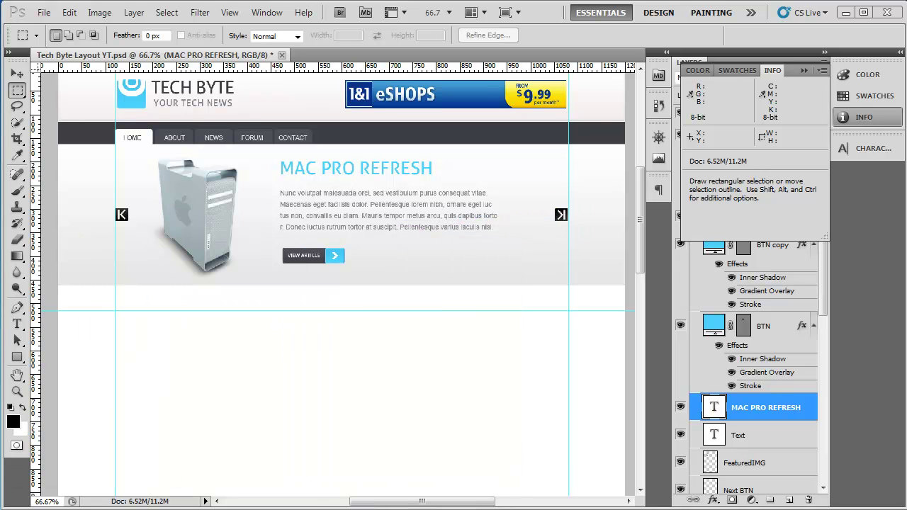
- Mark the first column with a 286 px wide selection from the left content guide, place a vertical guide at its right edge, and deselect
{"action": "key", "text": "ctrl+plus"}
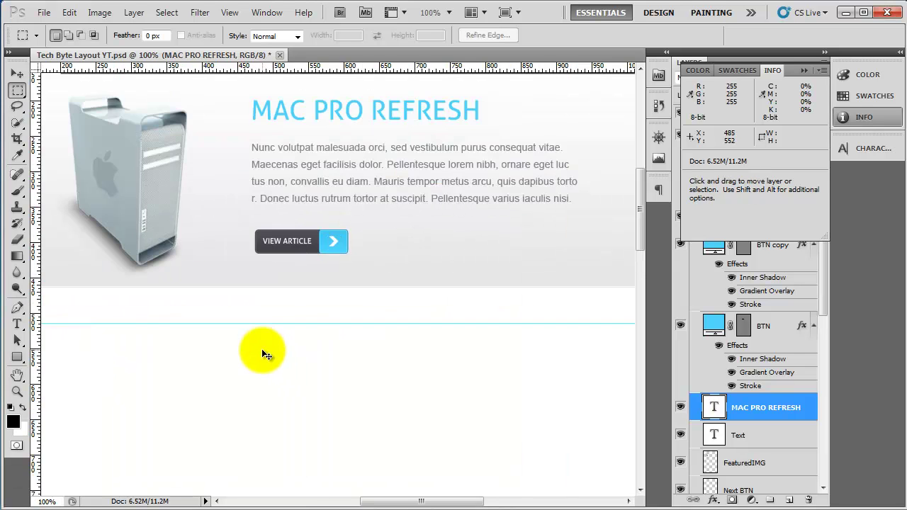
{"action": "left_click_drag", "start_coordinate": [219, 380], "coordinate": [376, 222]}
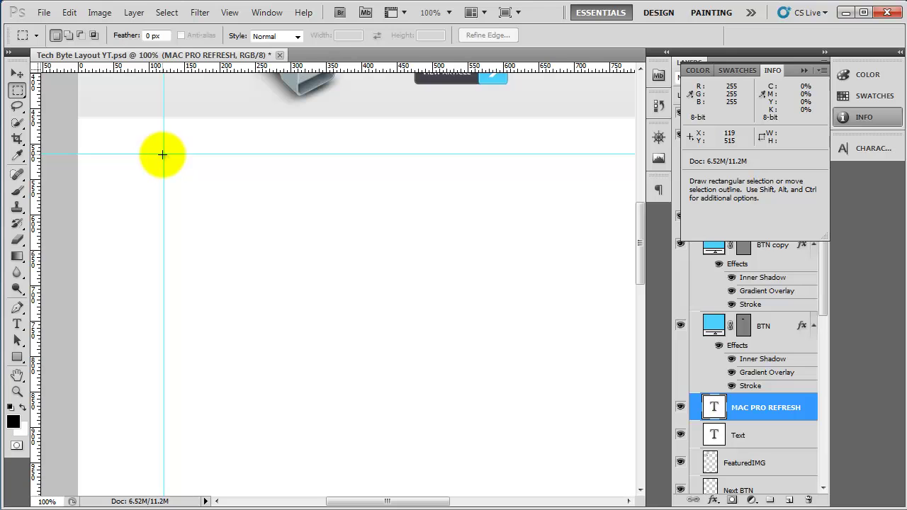
{"action": "left_click_drag", "start_coordinate": [163, 154], "coordinate": [360, 297]}
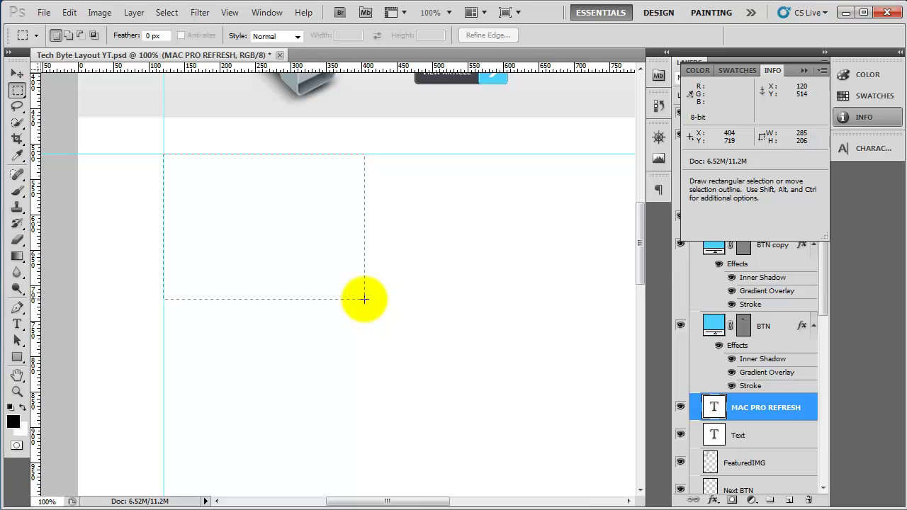
{"action": "left_click_drag", "start_coordinate": [365, 299], "coordinate": [365, 299]}
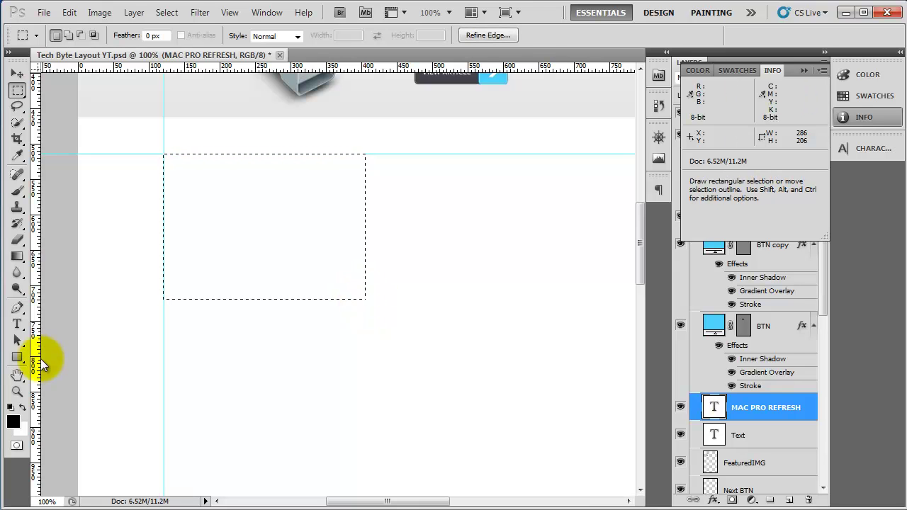
{"action": "left_click_drag", "start_coordinate": [38, 330], "coordinate": [363, 356]}
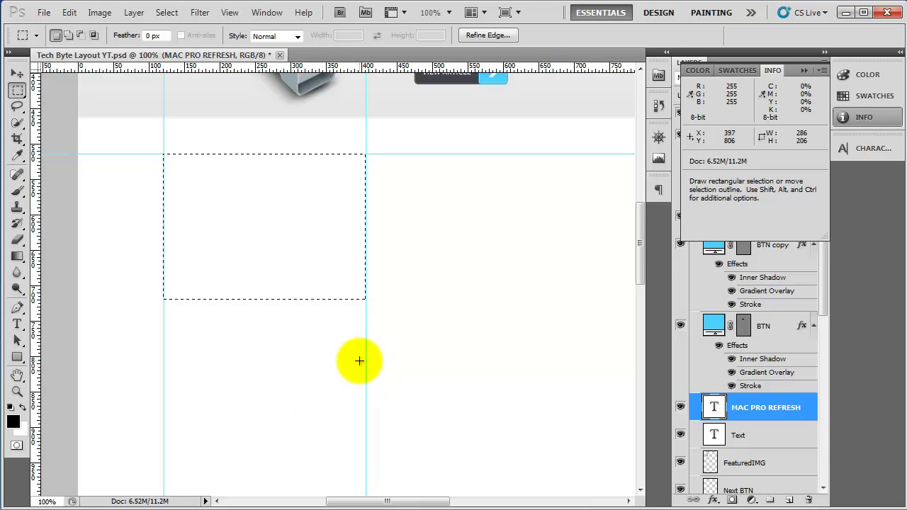
{"action": "key", "text": "ctrl+d"}
- Measure a 50 px wide gap right of the first column, place a vertical guide at its far edge, and deselect
{"action": "key", "text": "ctrl+minus"}
{"action": "left_click_drag", "start_coordinate": [398, 326], "coordinate": [294, 370]}
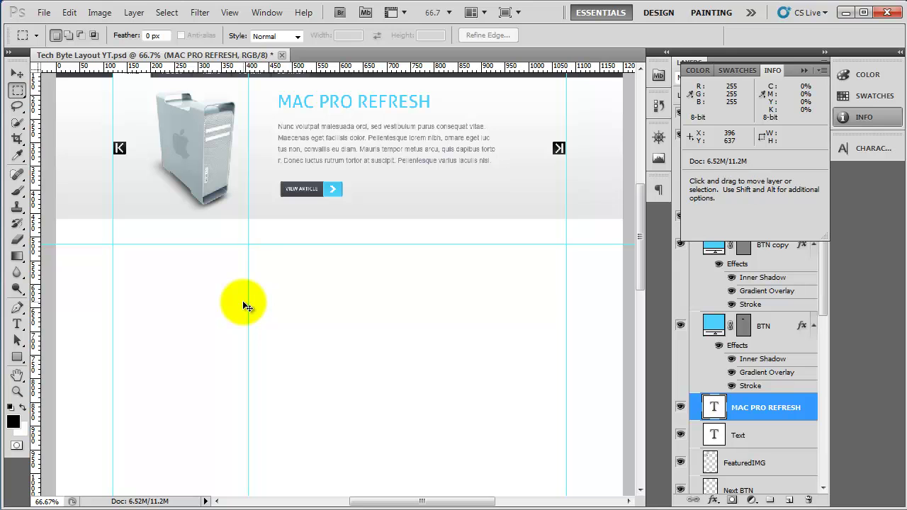
{"action": "key", "text": "ctrl+plus"}
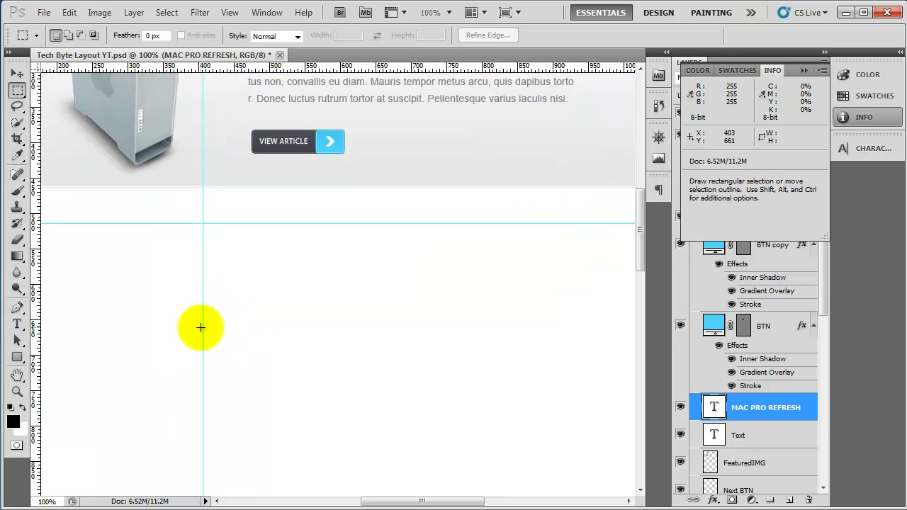
{"action": "left_click_drag", "start_coordinate": [202, 327], "coordinate": [233, 348]}
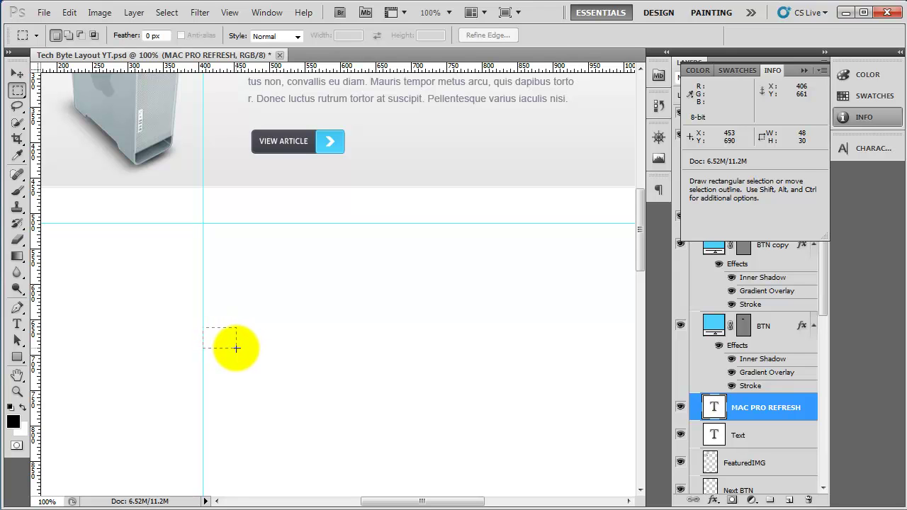
{"action": "left_click_drag", "start_coordinate": [238, 347], "coordinate": [238, 347]}
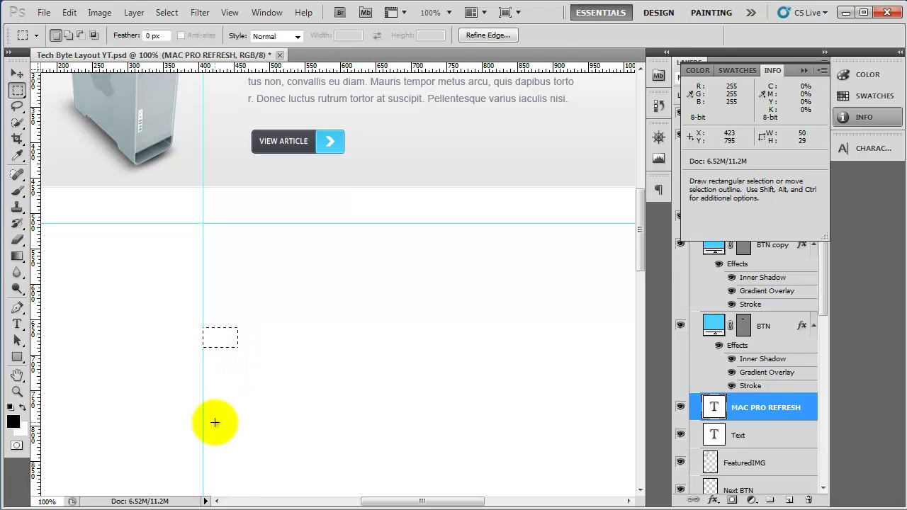
{"action": "left_click_drag", "start_coordinate": [36, 284], "coordinate": [238, 298]}
{"action": "key", "text": "ctrl+d"}
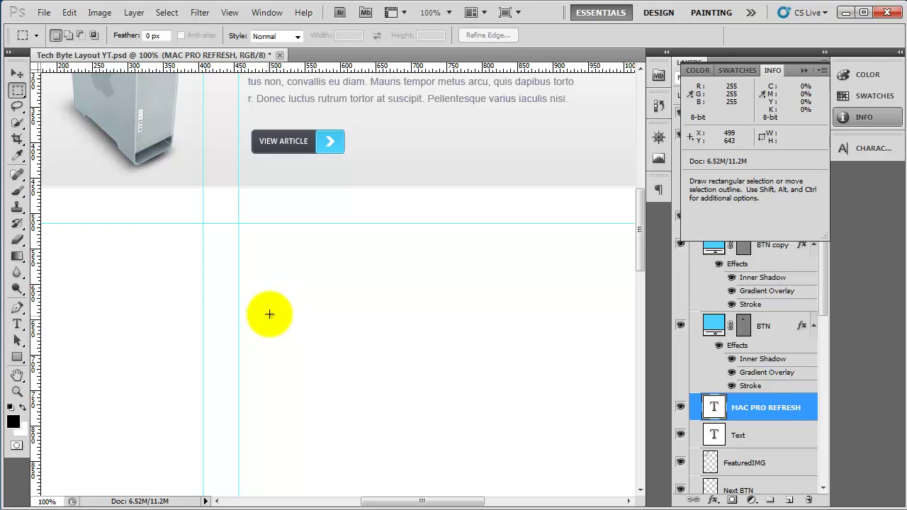
- Mark the second column with a selection as wide as the first, place a vertical guide at its right edge, and deselect
{"action": "left_click_drag", "start_coordinate": [239, 235], "coordinate": [440, 326]}
{"action": "left_click_drag", "start_coordinate": [38, 305], "coordinate": [442, 322]}
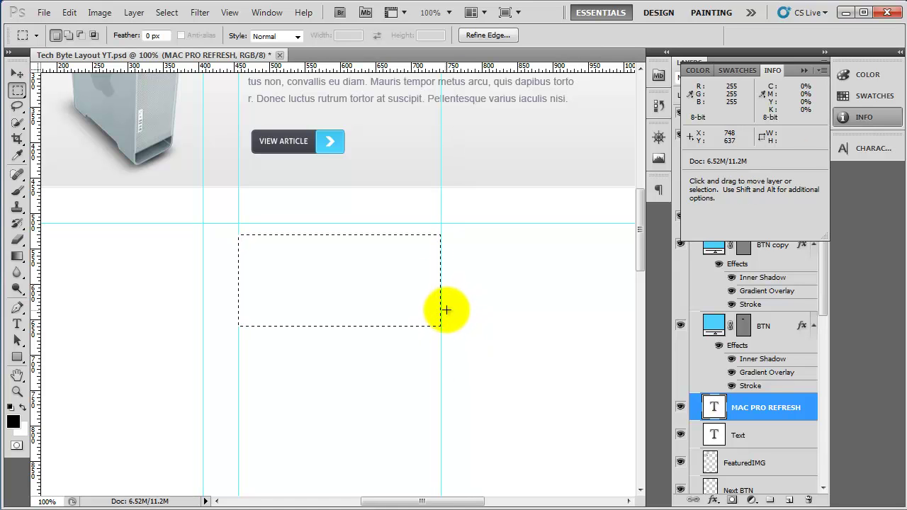
{"action": "key", "text": "ctrl+d"}
- Measure a 50 px wide gap right of the second column and place a vertical guide where the third column starts
{"action": "key", "text": "ctrl+minus"}
{"action": "key", "text": "ctrl+plus"}
{"action": "key", "text": "ctrl+plus"}
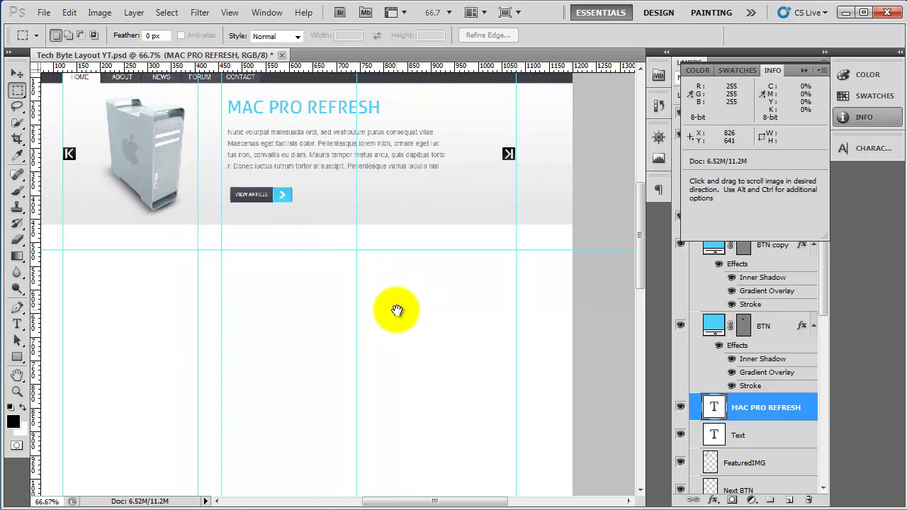
{"action": "scroll", "coordinate": [398, 314], "scroll_direction": "down", "scroll_amount": 2}
{"action": "scroll", "coordinate": [397, 308], "scroll_direction": "right", "scroll_amount": 2}
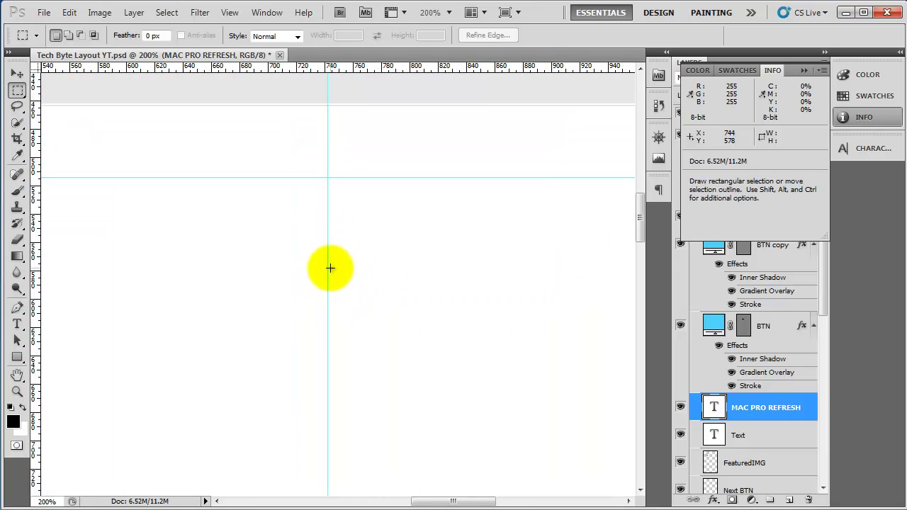
{"action": "left_click_drag", "start_coordinate": [328, 274], "coordinate": [398, 305]}
{"action": "left_click_drag", "start_coordinate": [32, 326], "coordinate": [396, 320]}
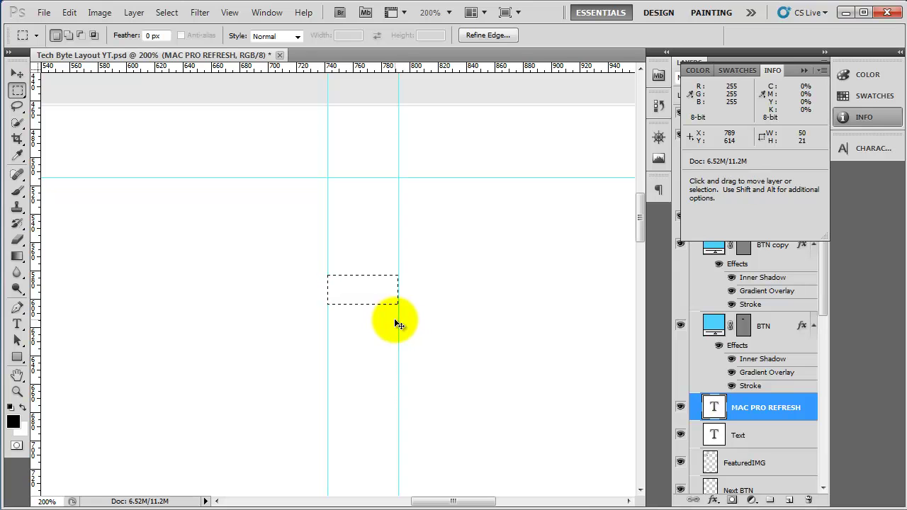
- Select a 286 by 250 px area at the first column's top, place a horizontal guide along its bottom edge, and deselect
{"action": "key", "text": "ctrl+minus"}
{"action": "key", "text": "ctrl+minus"}
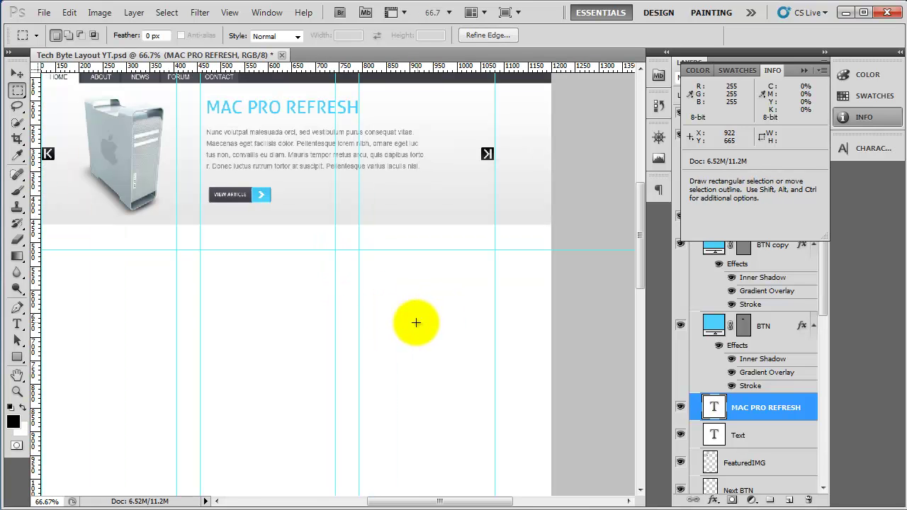
{"action": "left_click_drag", "start_coordinate": [343, 342], "coordinate": [400, 288]}
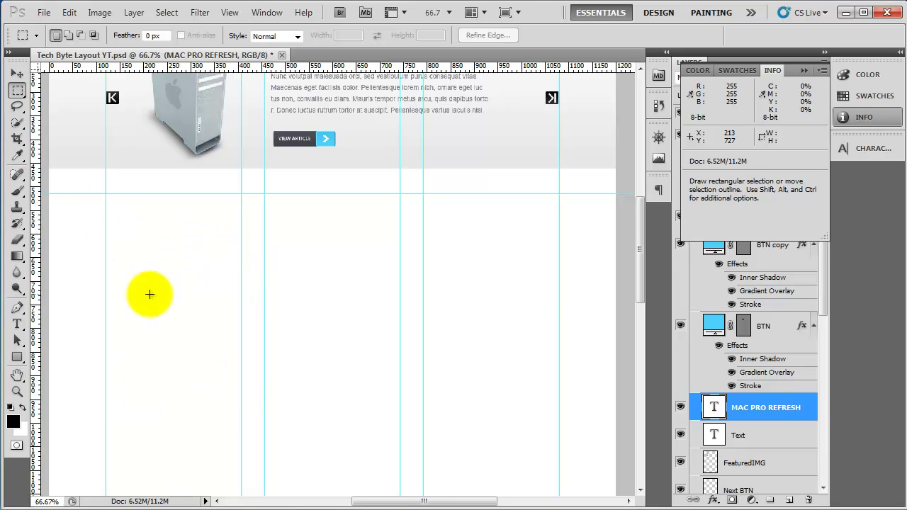
{"action": "key", "text": "ctrl+plus"}
{"action": "key", "text": "ctrl+plus"}
{"action": "left_click_drag", "start_coordinate": [177, 221], "coordinate": [379, 253]}
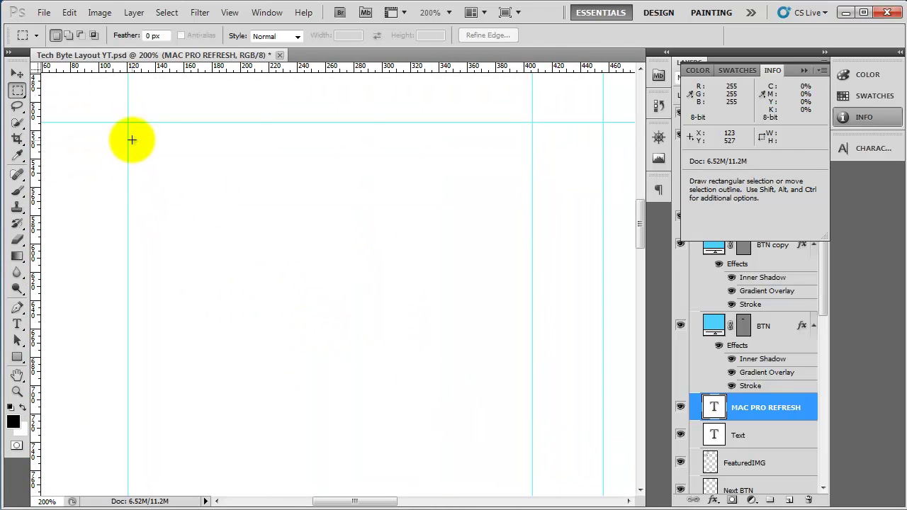
{"action": "left_click_drag", "start_coordinate": [126, 121], "coordinate": [534, 483]}
{"action": "left_click_drag", "start_coordinate": [535, 486], "coordinate": [532, 476]}
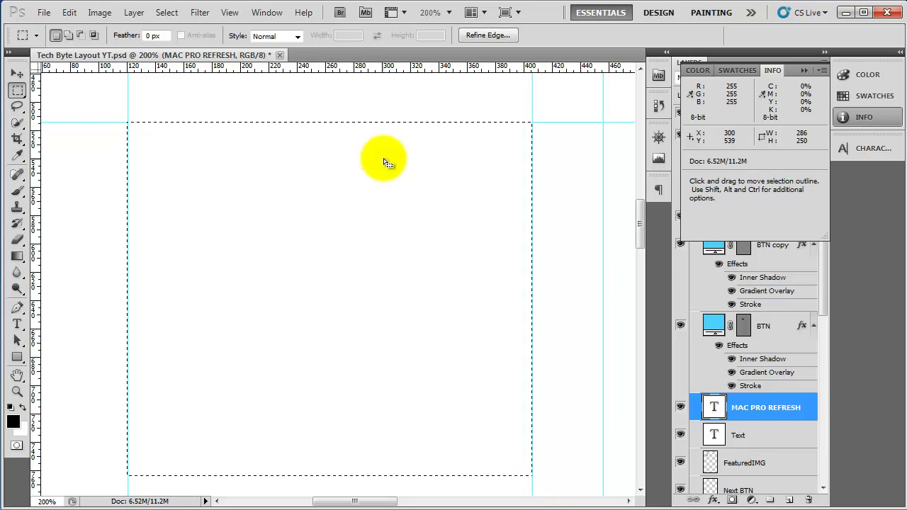
{"action": "left_click_drag", "start_coordinate": [388, 70], "coordinate": [406, 476]}
{"action": "key", "text": "ctrl+d"}
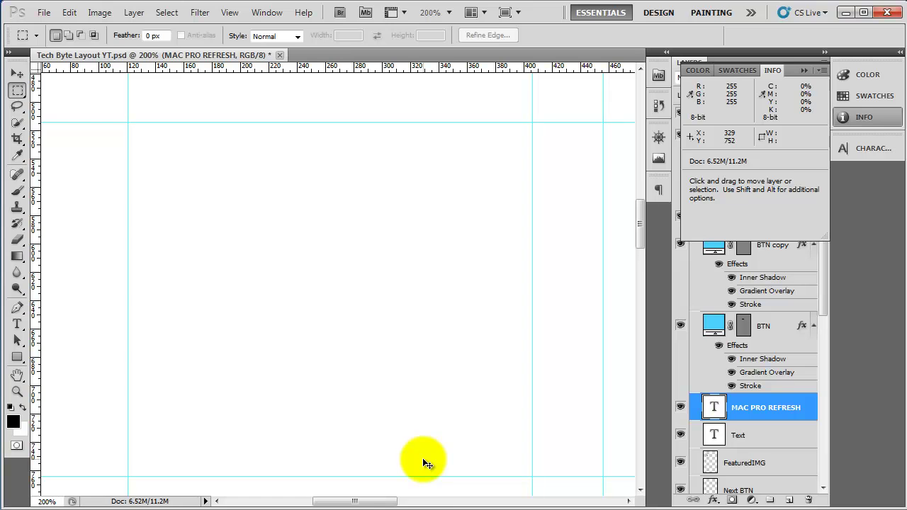
- Select the first column's top strip at 286 by 61 px and place a horizontal guide along its bottom edge
{"action": "key", "text": "ctrl+minus"}
{"action": "key", "text": "ctrl+minus"}
{"action": "left_click_drag", "start_coordinate": [449, 391], "coordinate": [282, 381]}
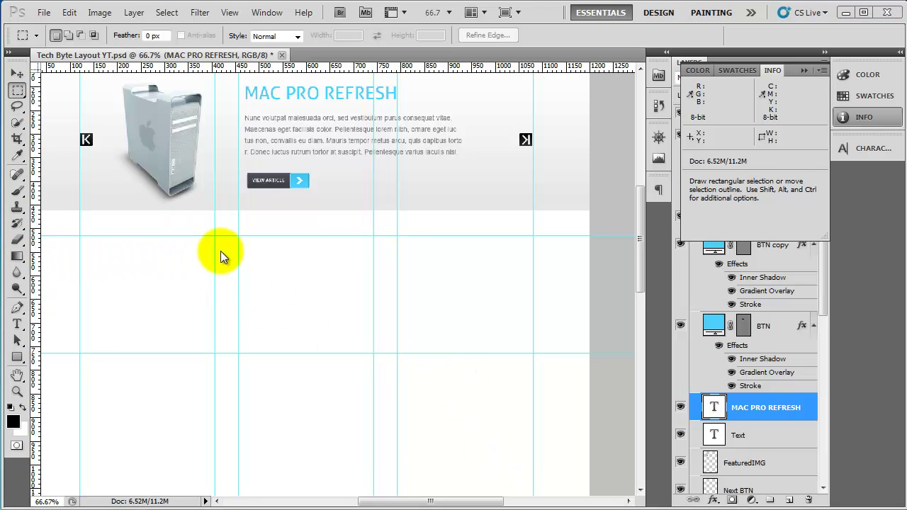
{"action": "key", "text": "ctrl+1"}
{"action": "left_click_drag", "start_coordinate": [247, 293], "coordinate": [514, 294]}
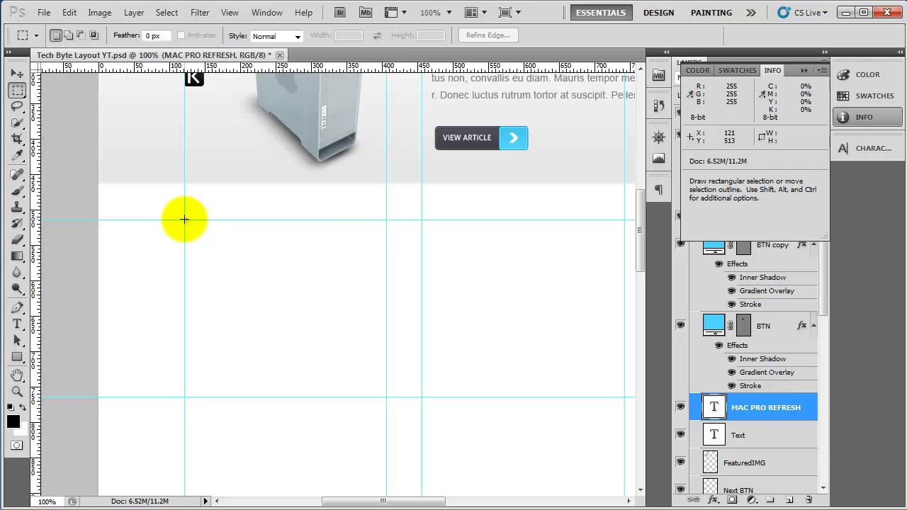
{"action": "left_click_drag", "start_coordinate": [184, 220], "coordinate": [384, 264]}
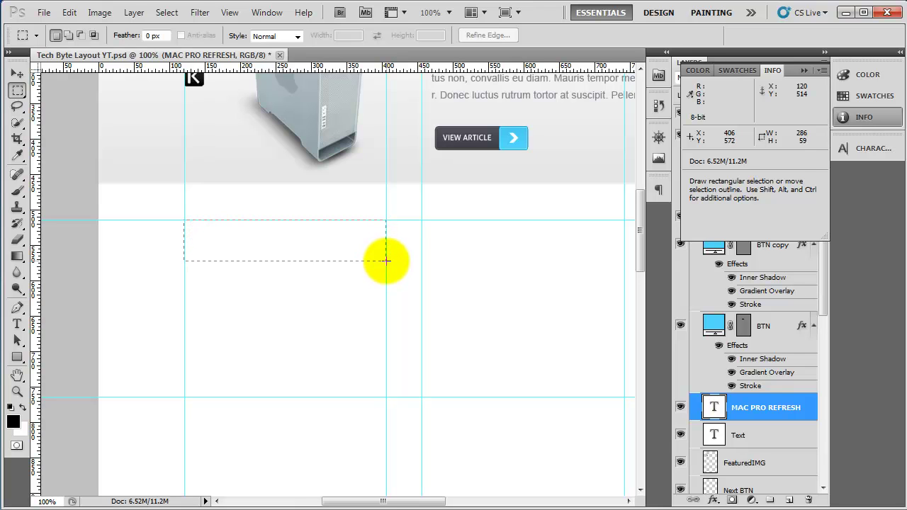
{"action": "left_click_drag", "start_coordinate": [386, 262], "coordinate": [386, 263]}
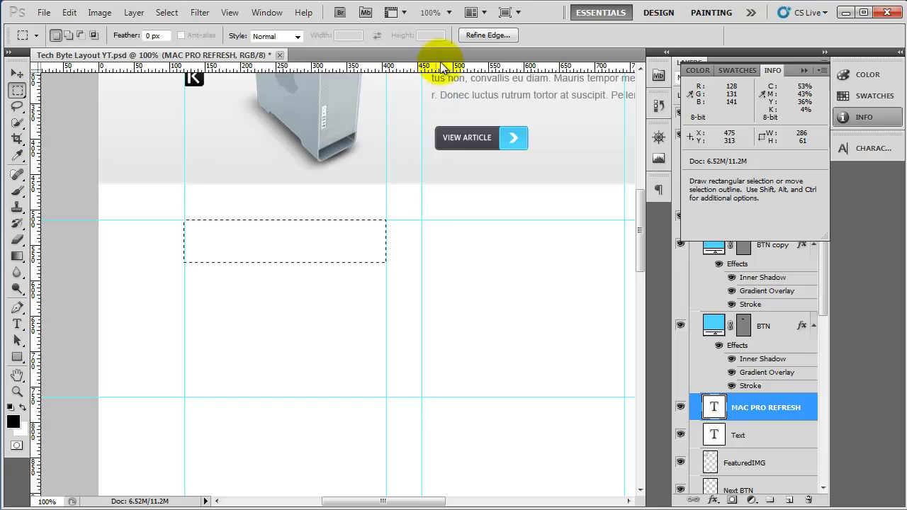
{"action": "left_click_drag", "start_coordinate": [439, 71], "coordinate": [430, 264]}
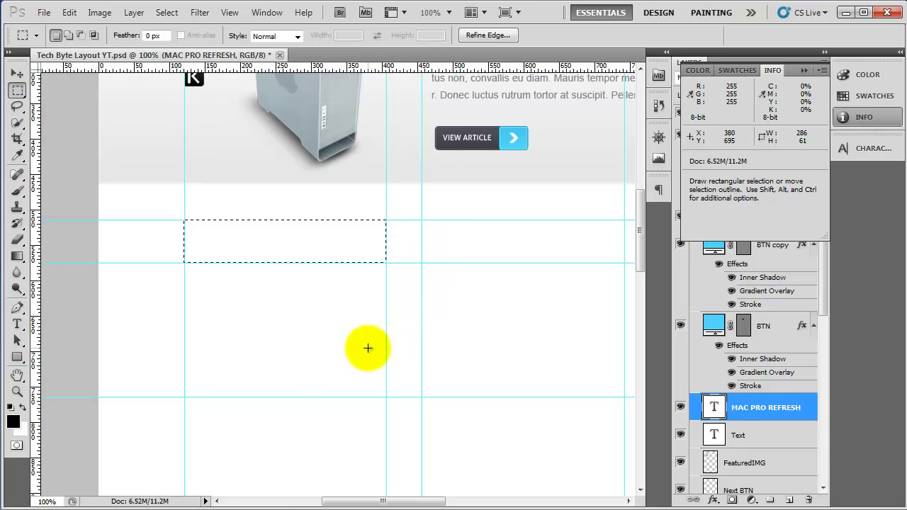
- Clear the selection on the first column's top strip
{"action": "key", "text": "ctrl+d"}
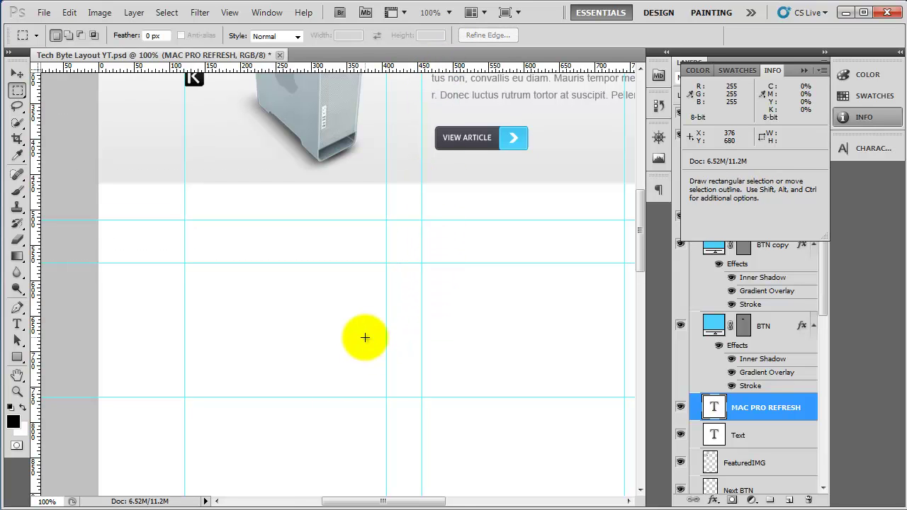
{"action": "key", "text": "ctrl+minus"}
{"action": "left_click_drag", "start_coordinate": [457, 283], "coordinate": [315, 248]}
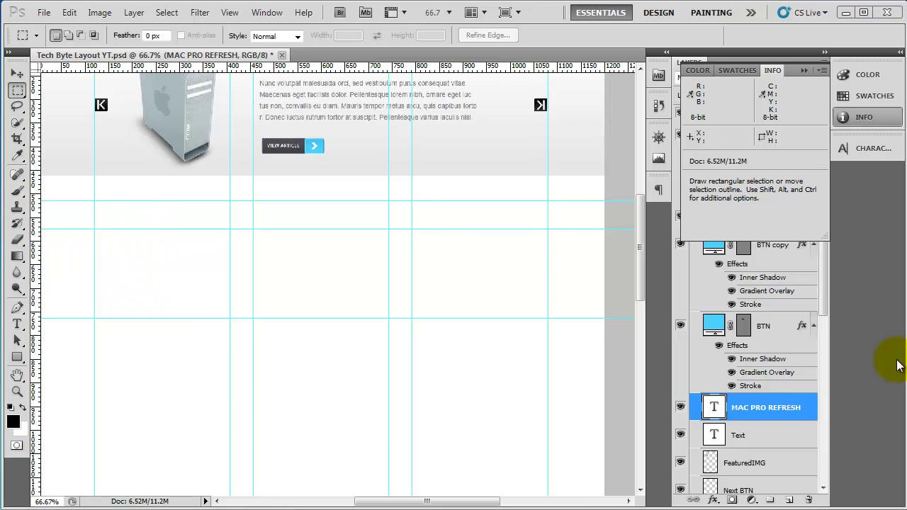
- Collapse the open layer groups and create a new layer group named Gaming above Featured
{"action": "left_click", "coordinate": [860, 118]}
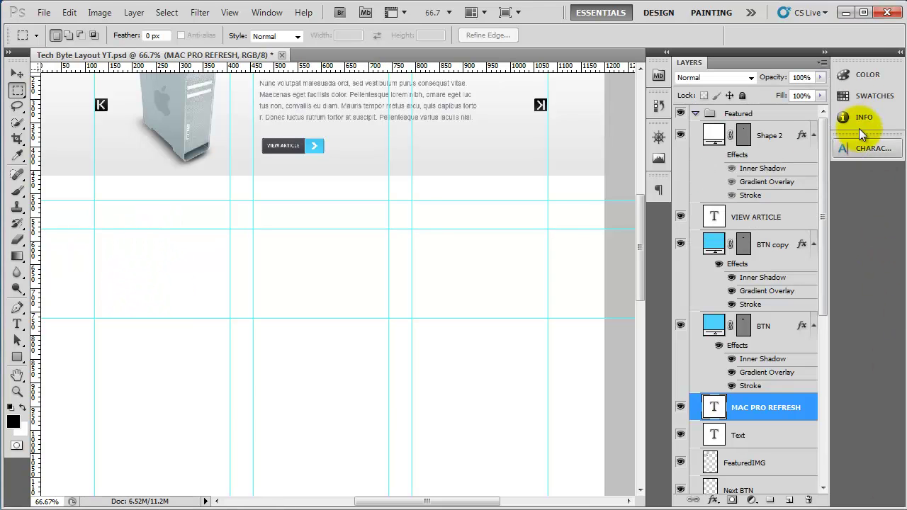
{"action": "left_click", "coordinate": [695, 115]}
{"action": "left_click", "coordinate": [695, 128]}
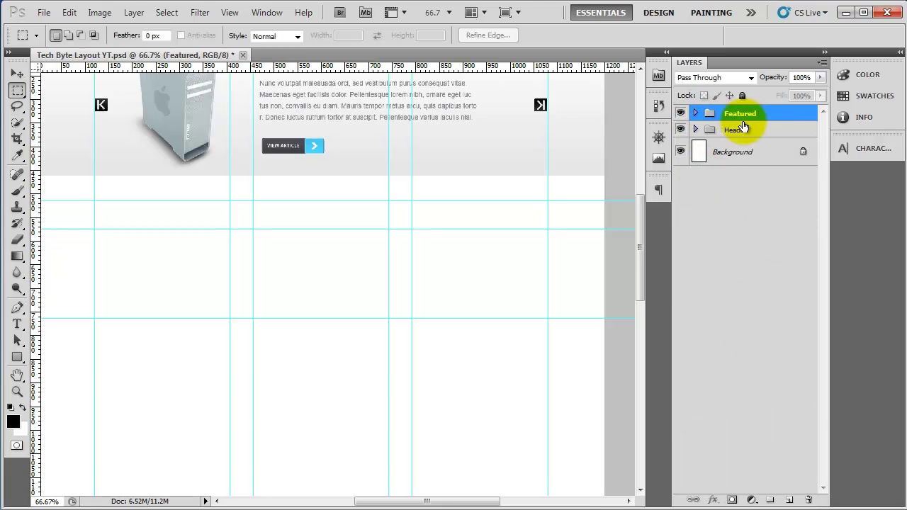
{"action": "left_click", "coordinate": [770, 500]}
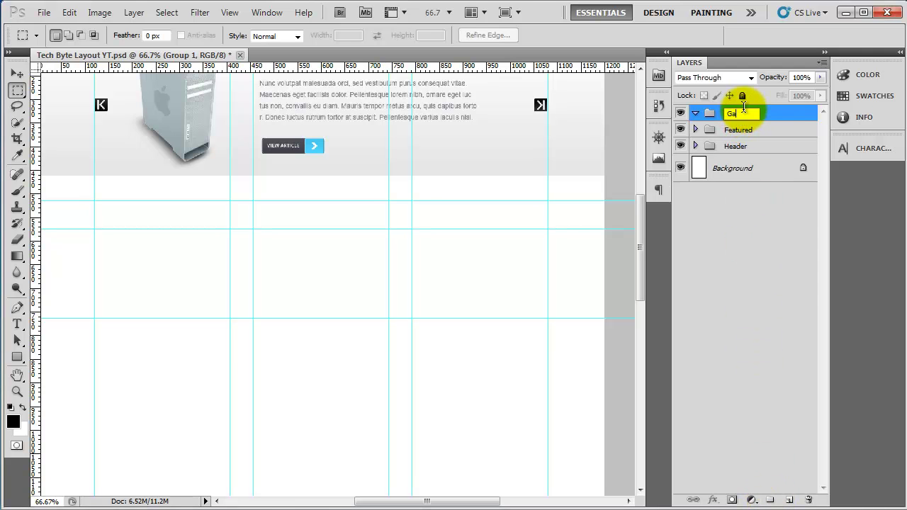
{"action": "key", "text": "Return"}
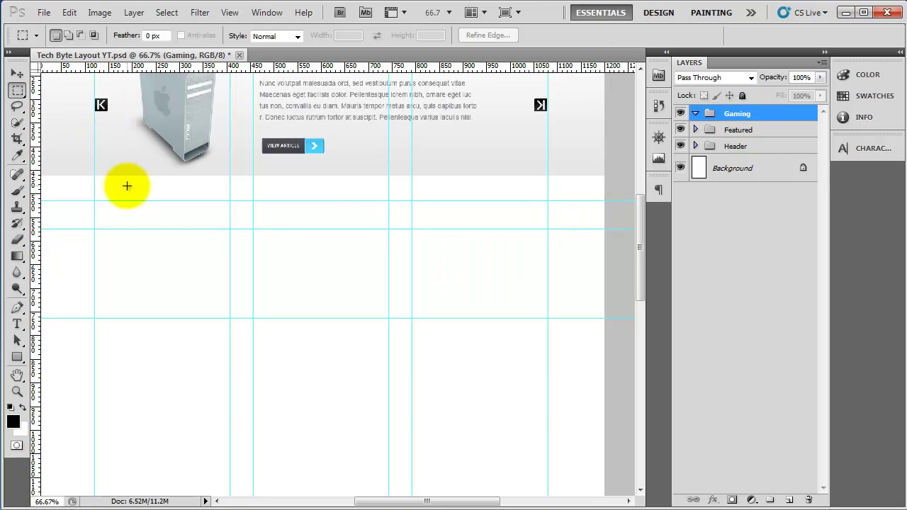
- Open gamePad.png from the Assets folder and copy the whole image
{"action": "key", "text": "v"}
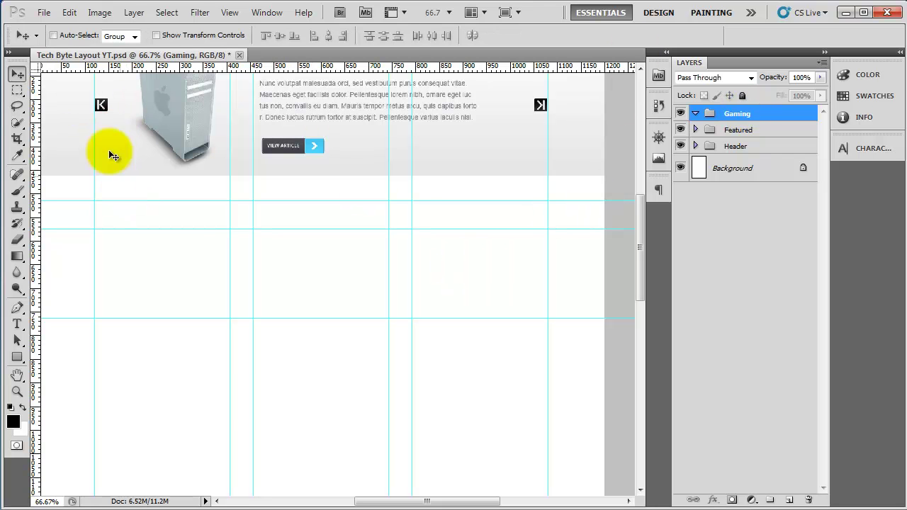
{"action": "left_click", "coordinate": [44, 12]}
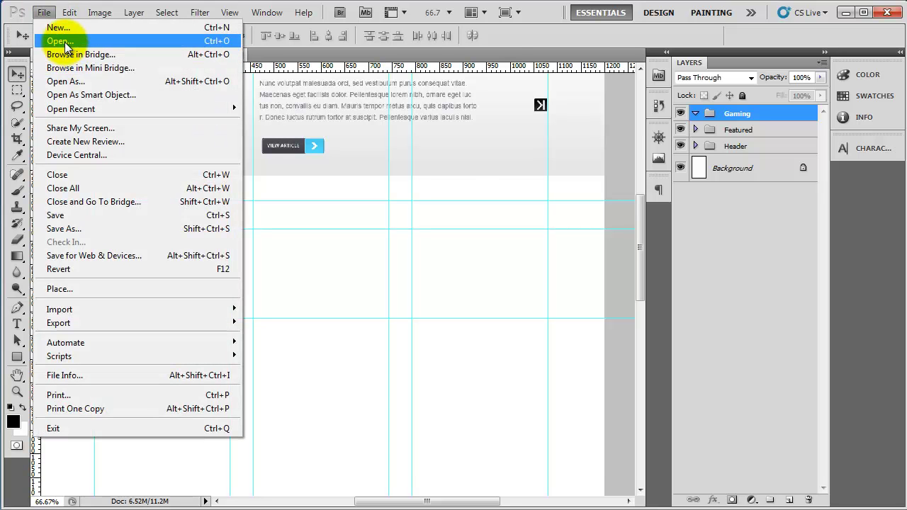
{"action": "left_click", "coordinate": [64, 43]}
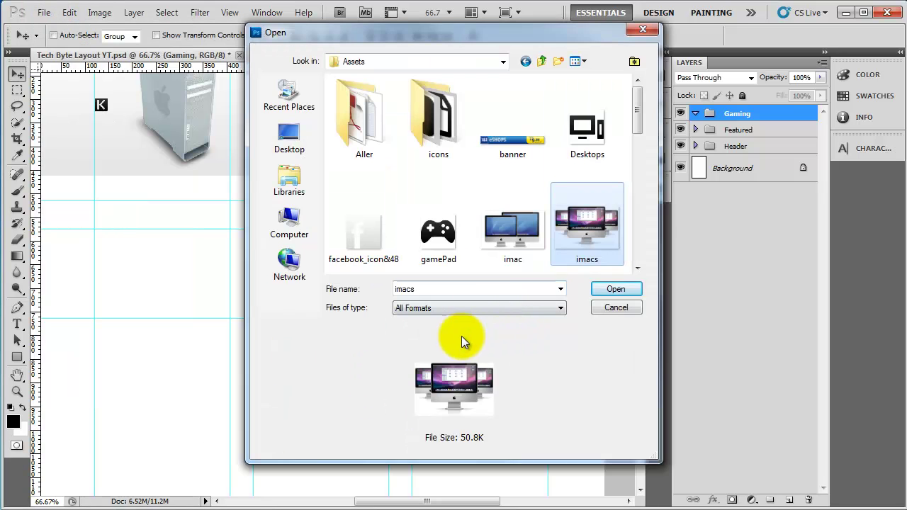
{"action": "left_click", "coordinate": [443, 238]}
{"action": "double_click", "coordinate": [442, 237]}
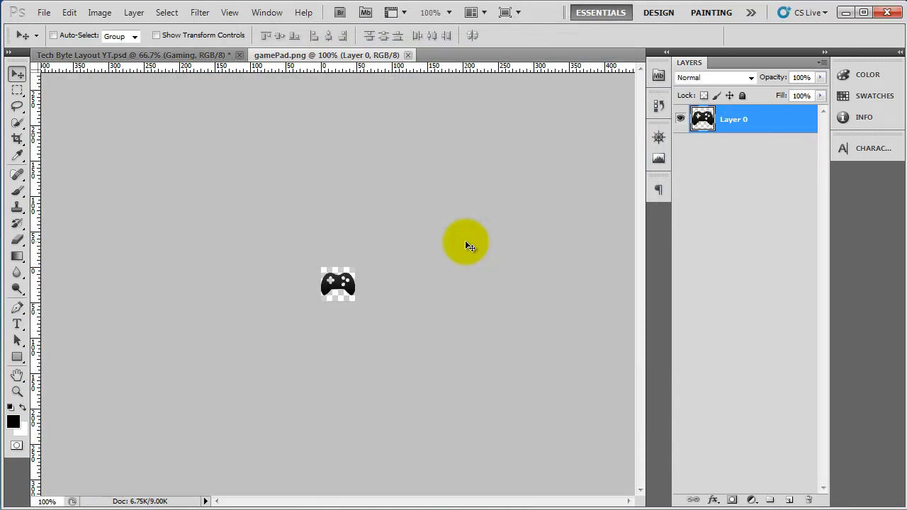
{"action": "key", "text": "ctrl+a"}
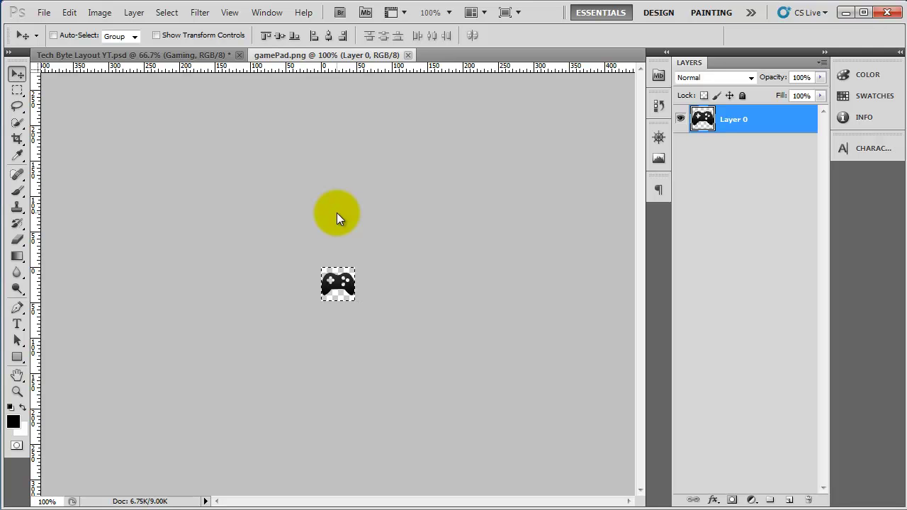
- Add a layer named Gaming Icon to the Tech Byte layout's Gaming group and paste the game pad image into it
{"action": "left_click", "coordinate": [157, 60]}
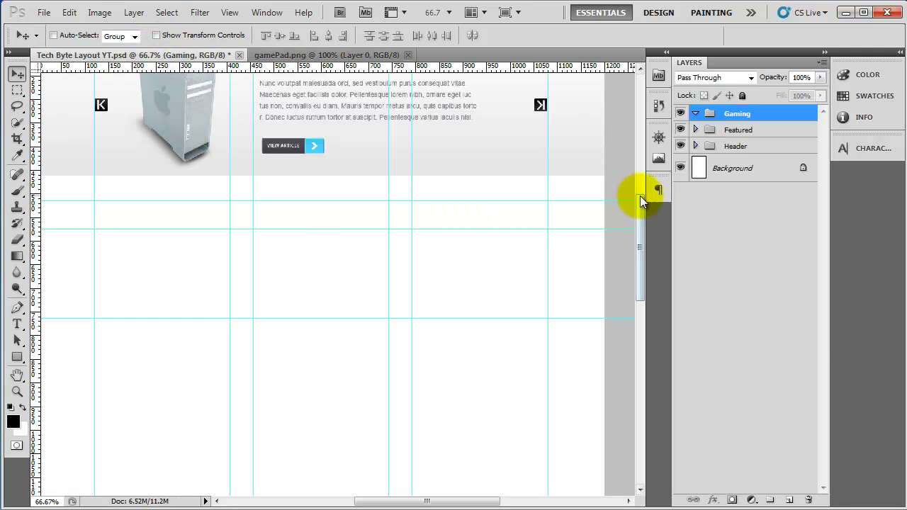
{"action": "left_click", "coordinate": [790, 500]}
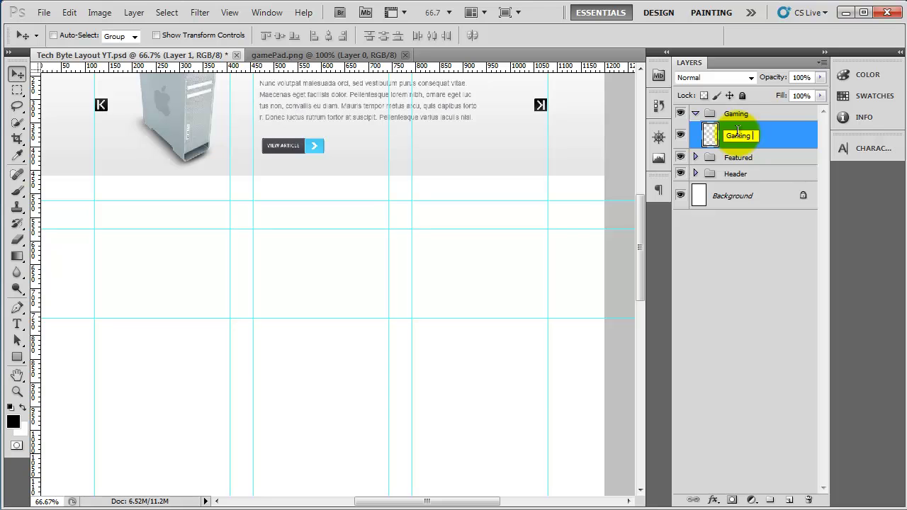
{"action": "key", "text": "Return"}
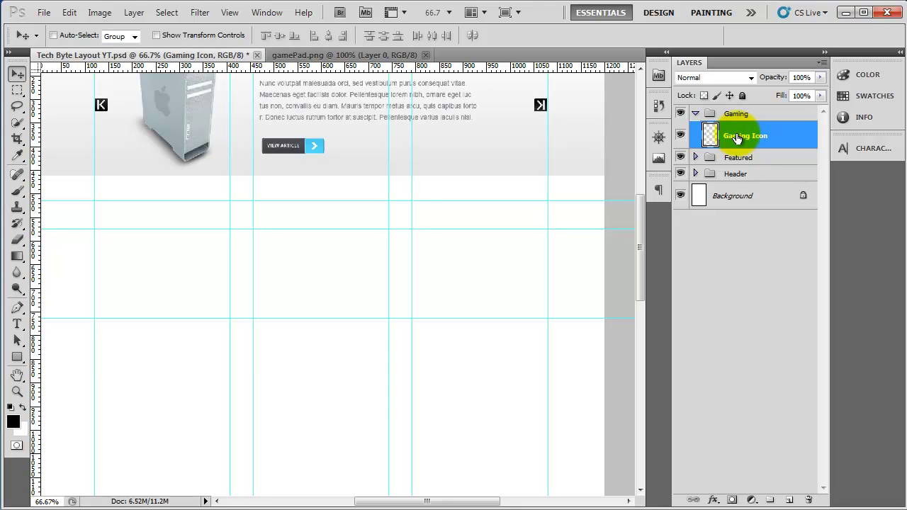
{"action": "key", "text": "ctrl+v"}
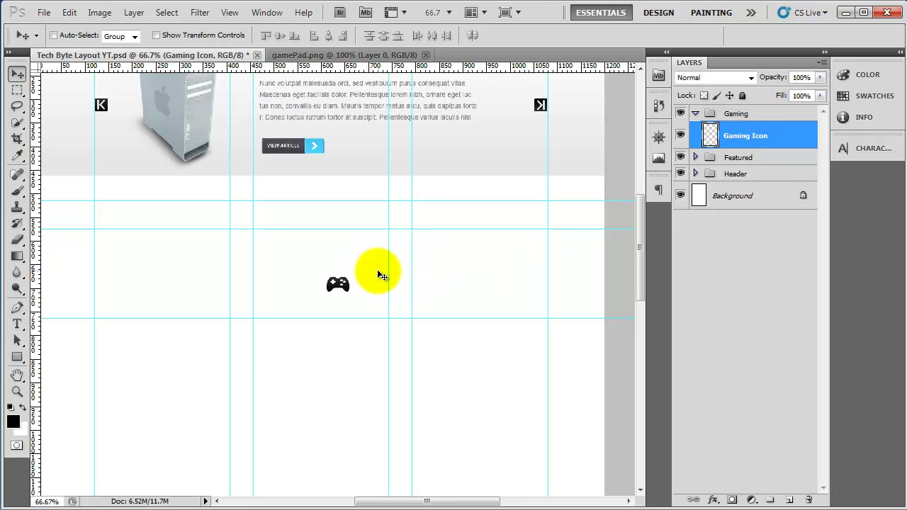
- Move the game pad icon into the first column's top strip, a little inside the column's left guide
{"action": "key", "text": "ctrl+plus"}
{"action": "key", "text": "ctrl+plus"}
{"action": "left_click_drag", "start_coordinate": [356, 290], "coordinate": [84, 163]}
{"action": "left_click_drag", "start_coordinate": [153, 221], "coordinate": [531, 326]}
{"action": "left_click_drag", "start_coordinate": [448, 270], "coordinate": [165, 185]}
{"action": "left_click_drag", "start_coordinate": [126, 347], "coordinate": [379, 357]}
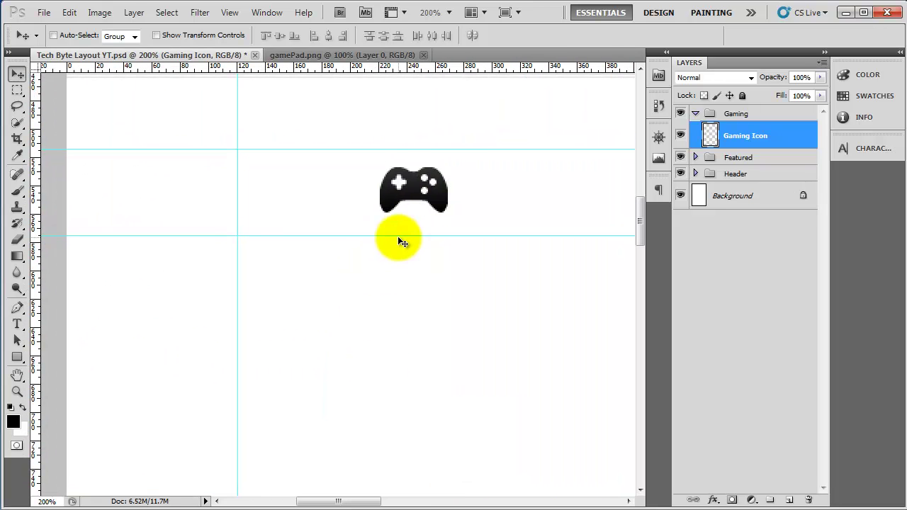
{"action": "left_click_drag", "start_coordinate": [421, 189], "coordinate": [322, 201]}
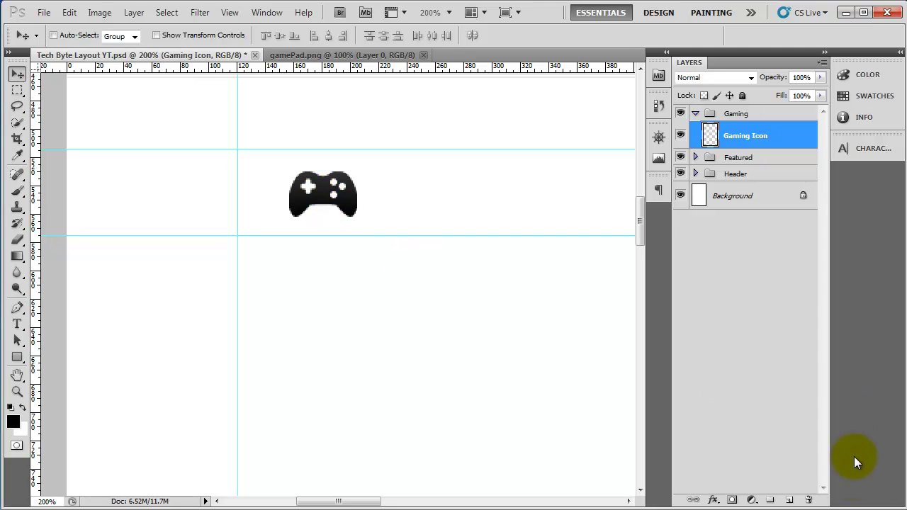
- Add the heading GAMING in Aller Regular 38 px on a new layer, just right of the game pad icon
{"action": "left_click", "coordinate": [788, 499]}
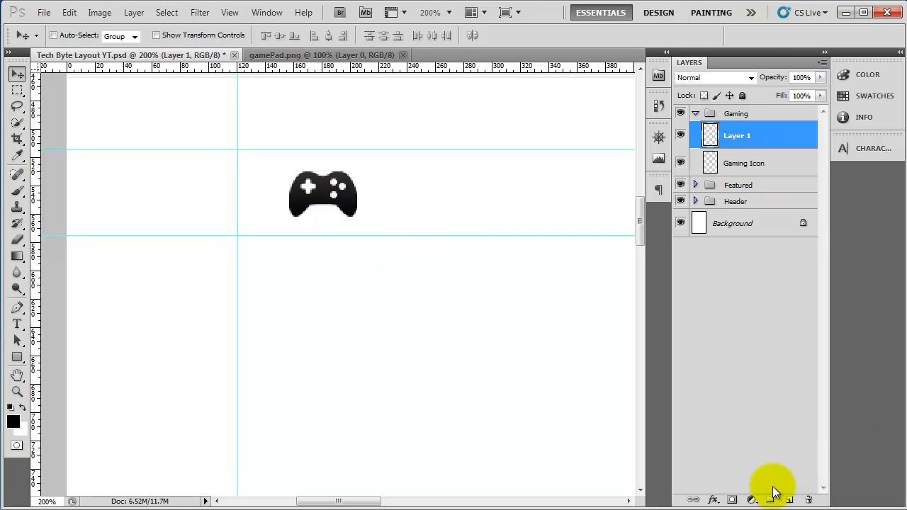
{"action": "key", "text": "t"}
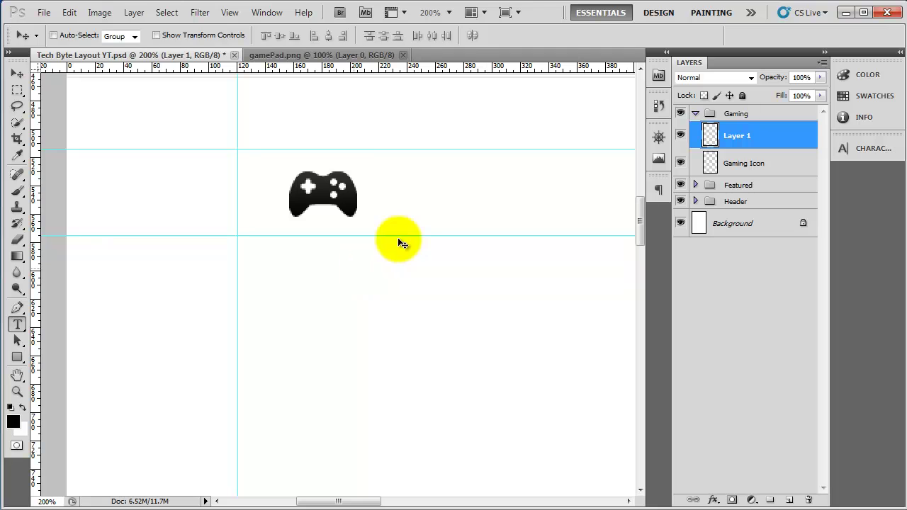
{"action": "left_click", "coordinate": [401, 206]}
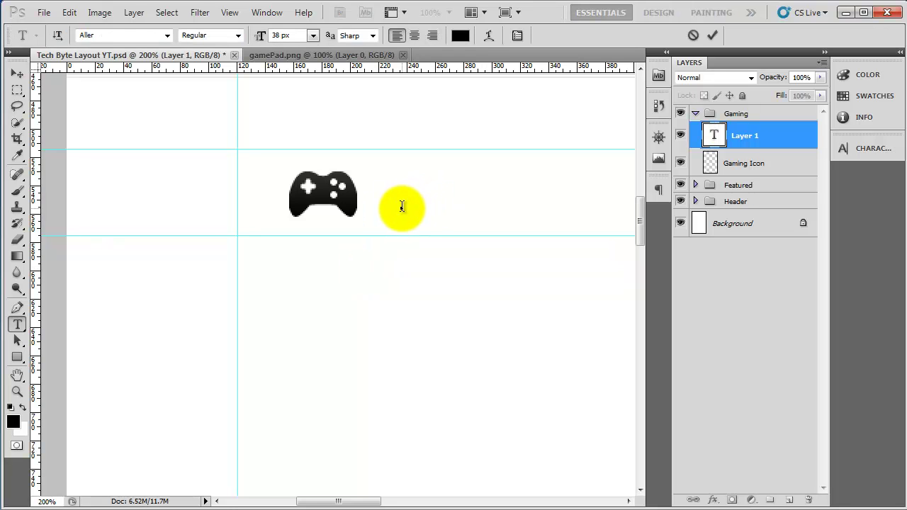
{"action": "type", "text": "AMING"}
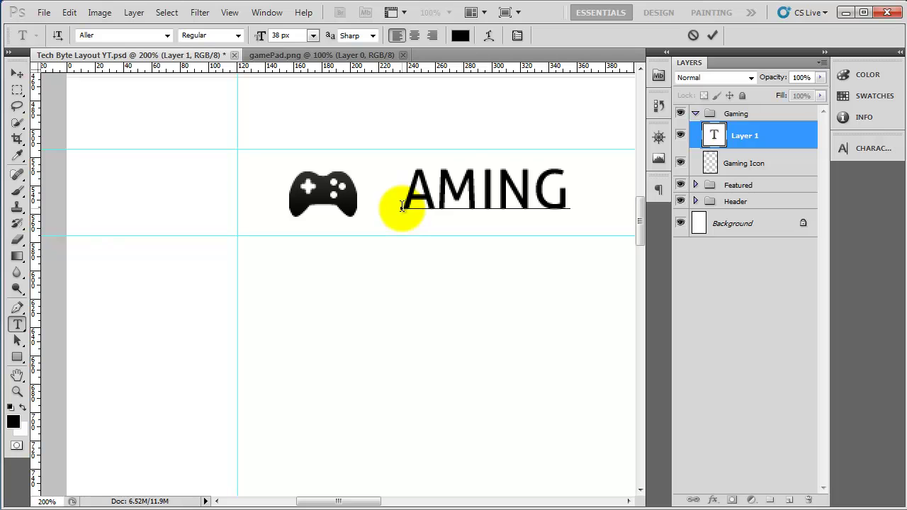
{"action": "left_click", "coordinate": [401, 207]}
{"action": "type", "text": "G"}
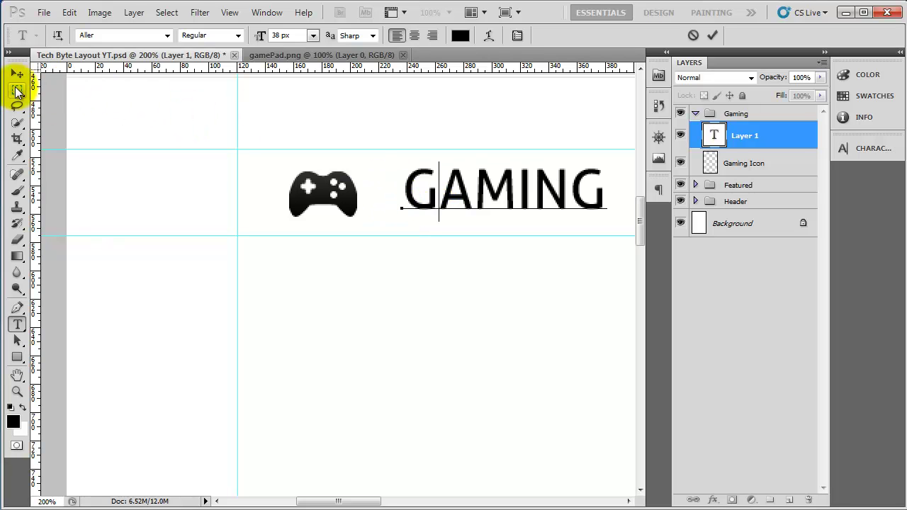
{"action": "left_click", "coordinate": [17, 74]}
- Set the GAMING heading's font size to 18 px
{"action": "key", "text": "ctrl+minus"}
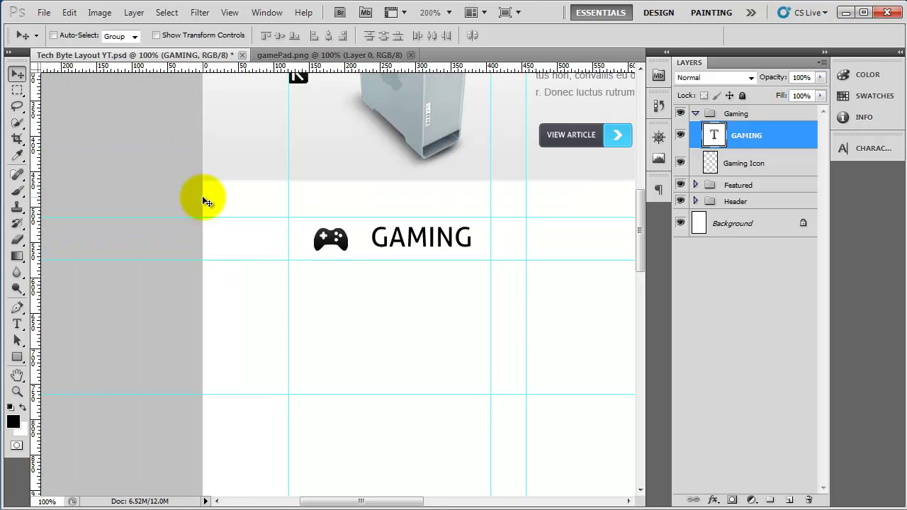
{"action": "key", "text": "ctrl+minus"}
{"action": "left_click_drag", "start_coordinate": [399, 270], "coordinate": [221, 291]}
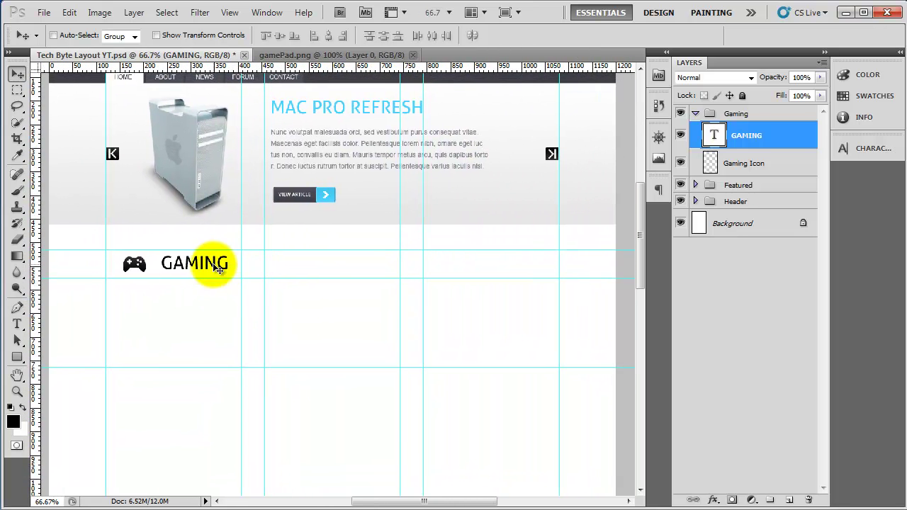
{"action": "left_click", "coordinate": [718, 135]}
{"action": "double_click", "coordinate": [718, 135]}
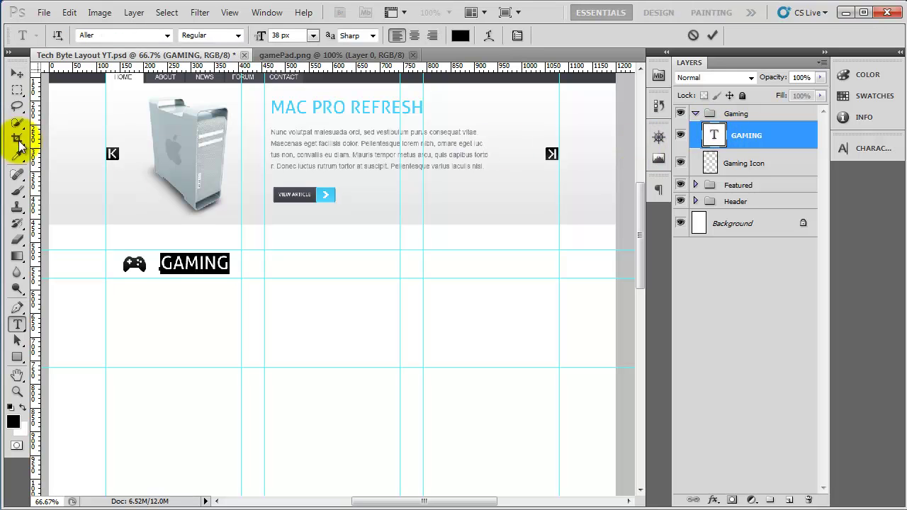
{"action": "left_click", "coordinate": [313, 35]}
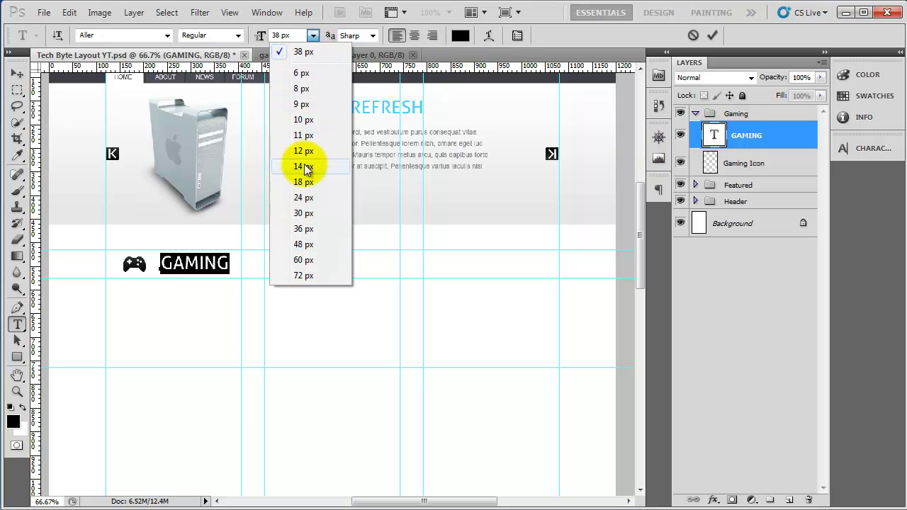
{"action": "left_click", "coordinate": [312, 186]}
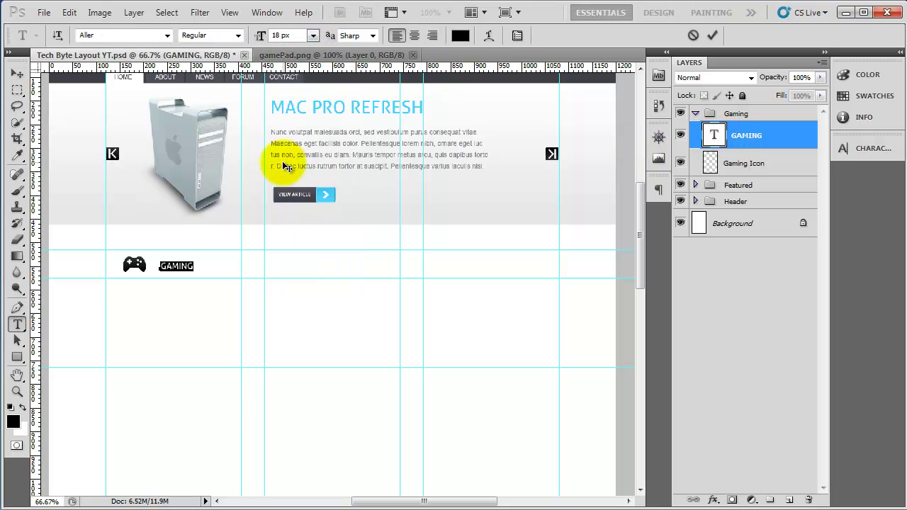
{"action": "left_click", "coordinate": [17, 73]}
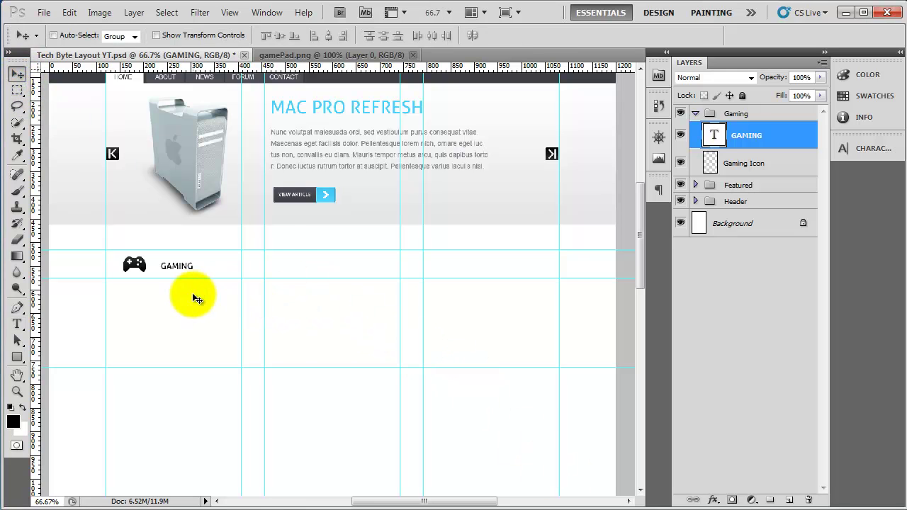
- Change the GAMING heading's font style to Bold and its size to 24 px
{"action": "key", "text": "ctrl+plus"}
{"action": "left_click_drag", "start_coordinate": [106, 304], "coordinate": [297, 333]}
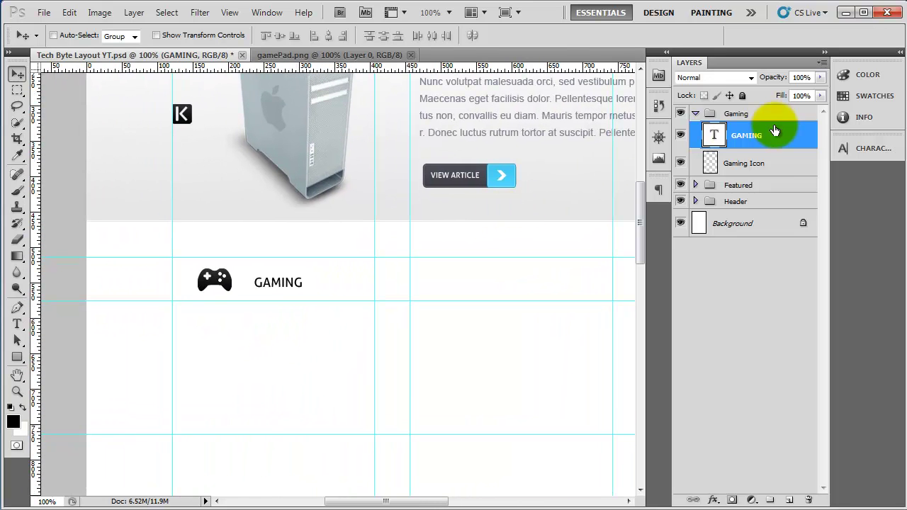
{"action": "double_click", "coordinate": [714, 136]}
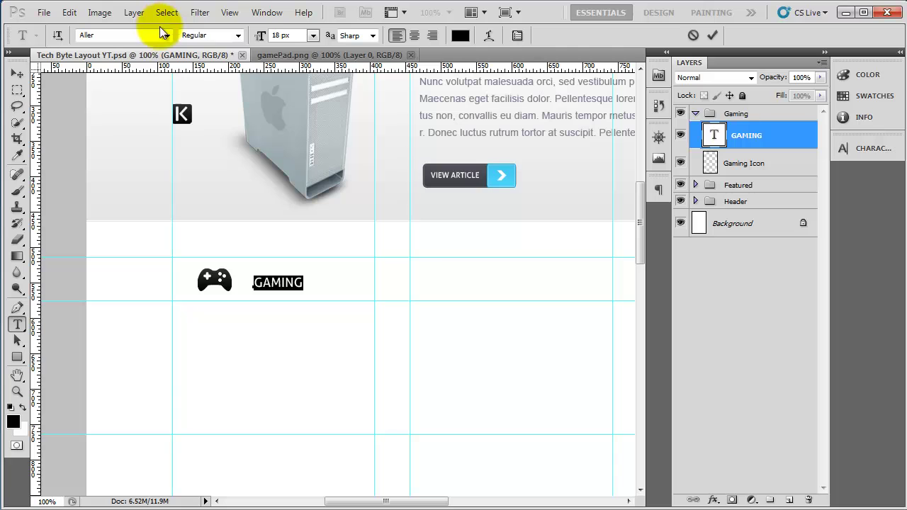
{"action": "left_click", "coordinate": [237, 36]}
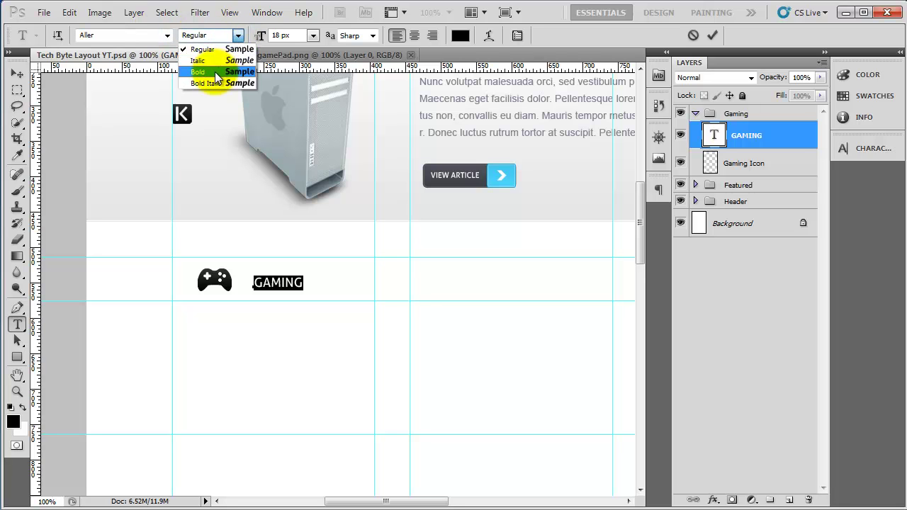
{"action": "left_click", "coordinate": [211, 72]}
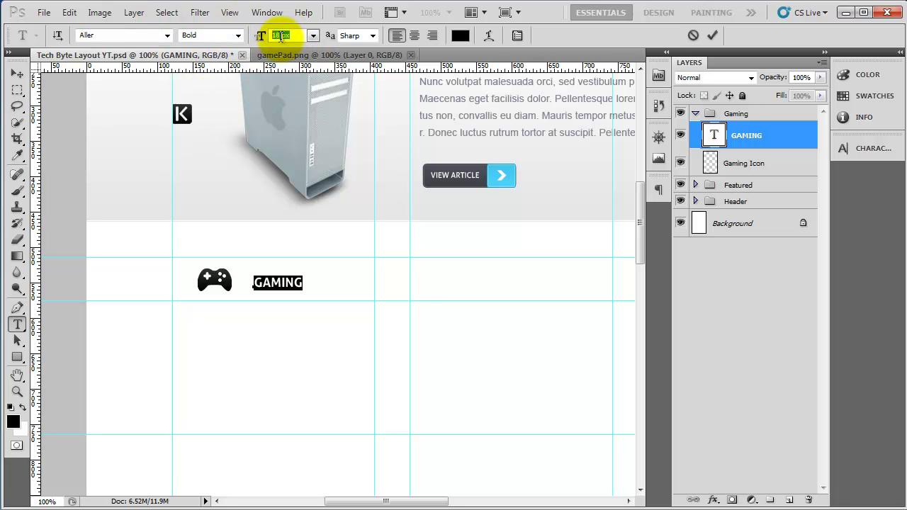
{"action": "type", "text": "24"}
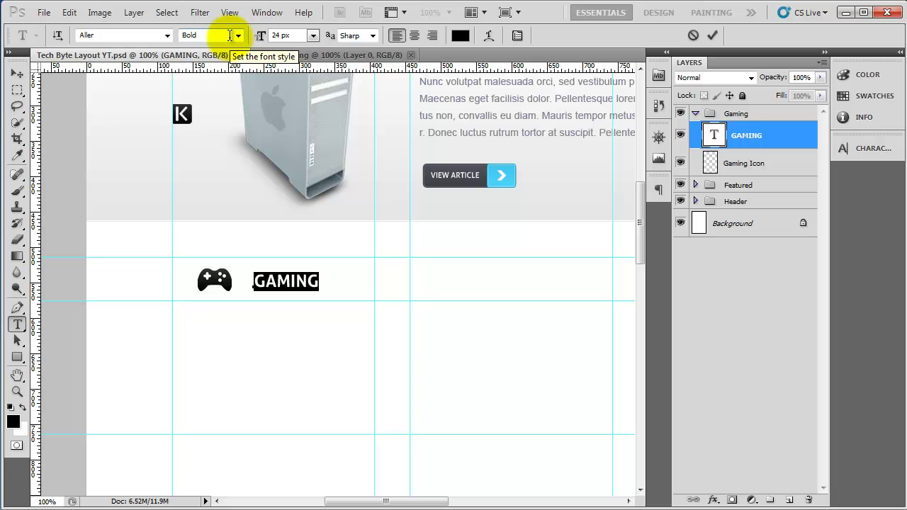
{"action": "left_click", "coordinate": [17, 77]}
- Nudge the GAMING heading slightly left, closer to the game pad icon
{"action": "key", "text": "Left"}
{"action": "key", "text": "Left"}
{"action": "key", "text": "Left"}
{"action": "key", "text": "Left"}
{"action": "key", "text": "Left"}
{"action": "key", "text": "Left"}
{"action": "key", "text": "Left"}
{"action": "key", "text": "Left"}
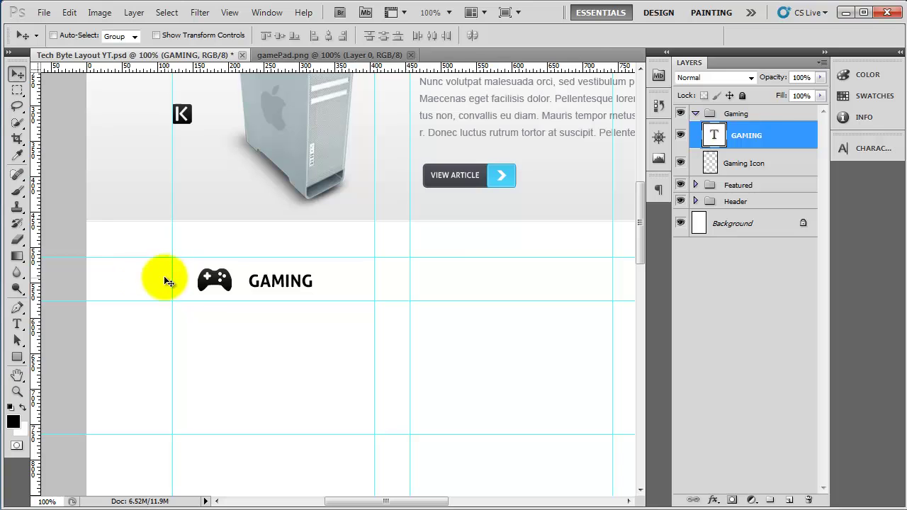
- Scale the game pad icon down slightly with Free Transform
{"action": "left_click", "coordinate": [216, 283], "text": "ctrl"}
{"action": "key", "text": "ctrl+t"}
{"action": "left_click_drag", "start_coordinate": [229, 263], "coordinate": [233, 270]}
{"action": "key", "text": "Return"}
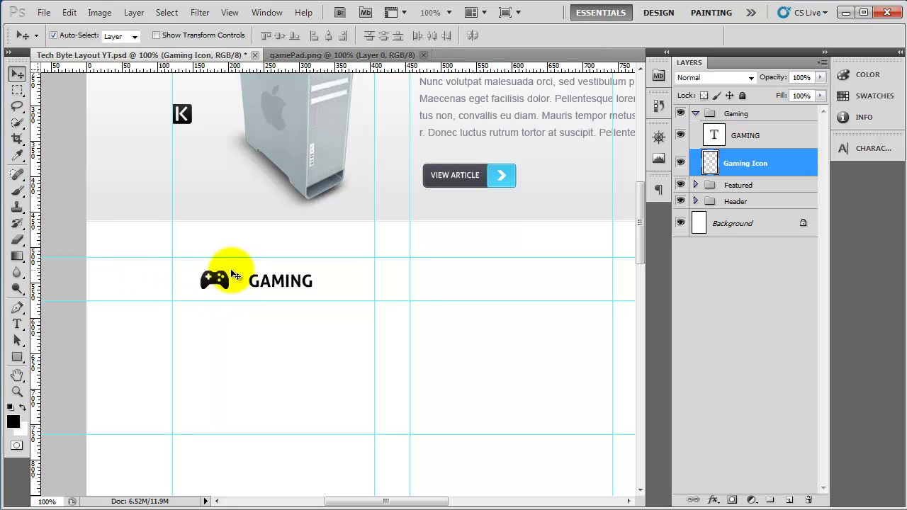
- Nudge the game pad icon and the GAMING heading right, leaving a small gap between them
{"action": "key", "text": "shift+Right"}
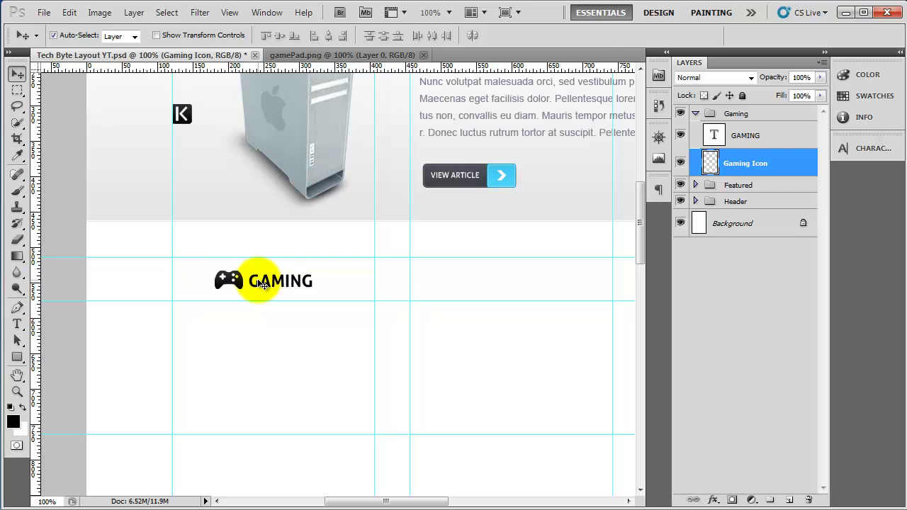
{"action": "left_click", "coordinate": [267, 284]}
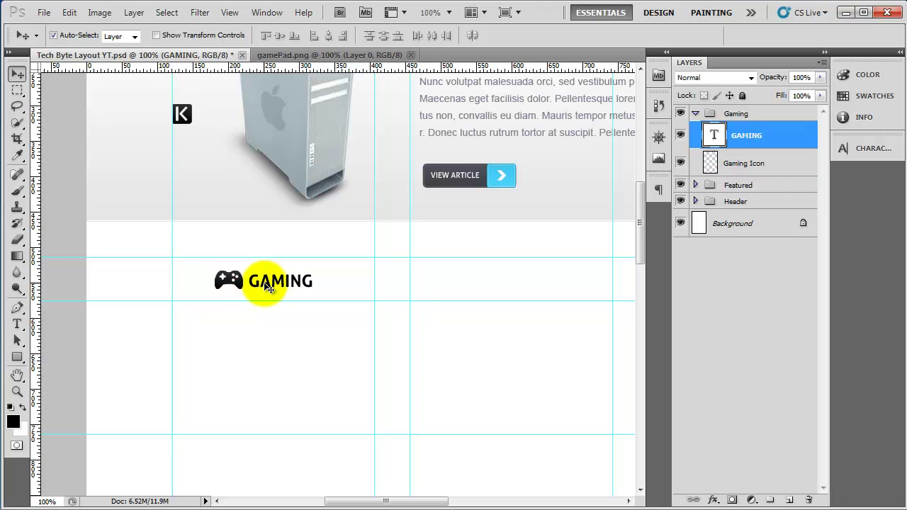
{"action": "key", "text": "shift+Right"}
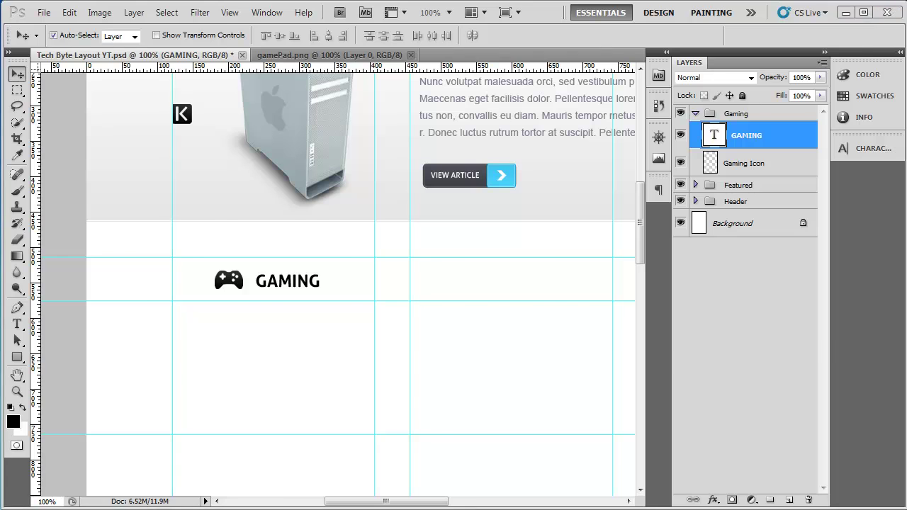
- Switch to the browser's Lorem Ipsum page, copy the opening lines of the second paragraph, and return to Photoshop
{"action": "key", "text": "alt+Tab"}
{"action": "left_click_drag", "start_coordinate": [196, 409], "coordinate": [334, 432]}
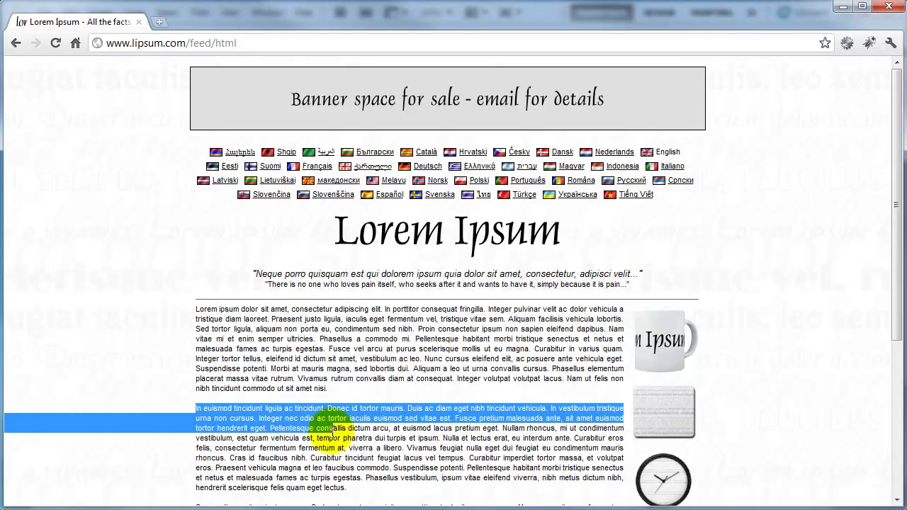
{"action": "left_click", "coordinate": [843, 6]}
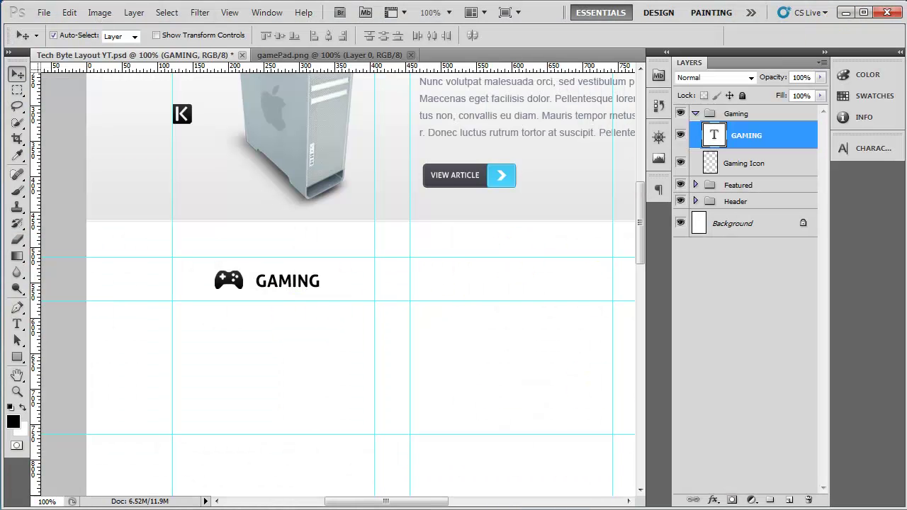
- On a new layer, create a text box between the column guides below the GAMING heading and paste the "In euismod tincidunt" text into it
{"action": "left_click", "coordinate": [789, 499]}
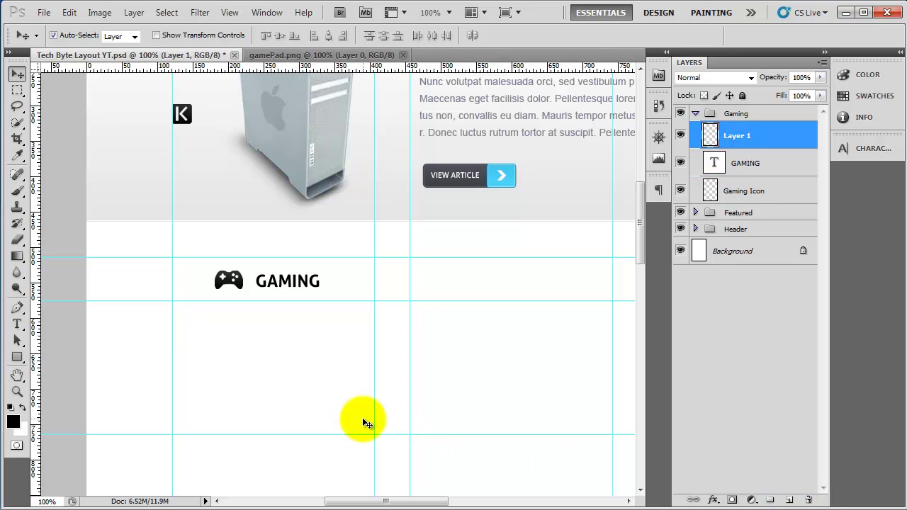
{"action": "key", "text": "t"}
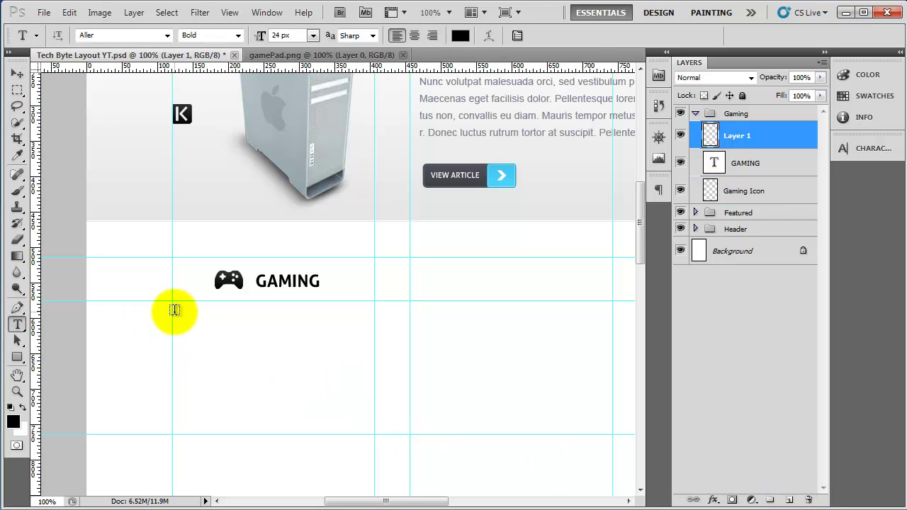
{"action": "left_click_drag", "start_coordinate": [174, 309], "coordinate": [374, 354]}
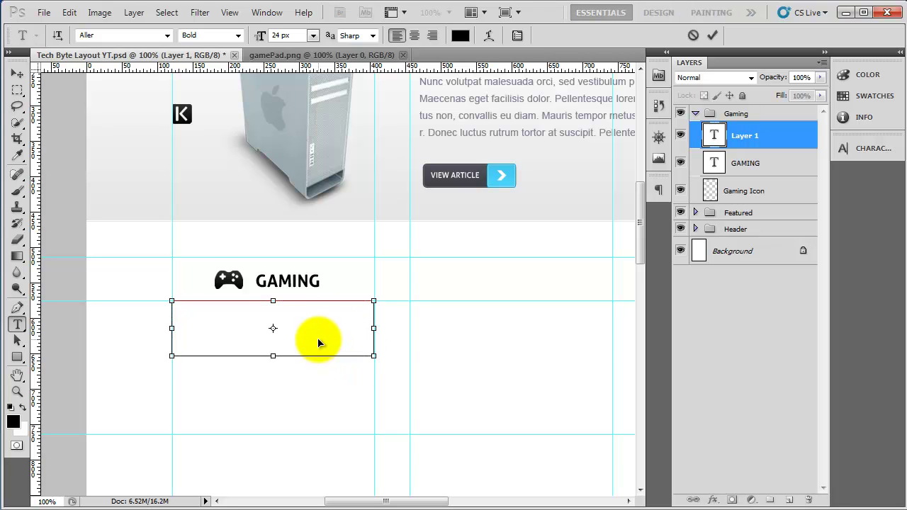
{"action": "type", "text": "In euismod tincidunt ligula ac tincidunt. Donec id tortor mauris."}
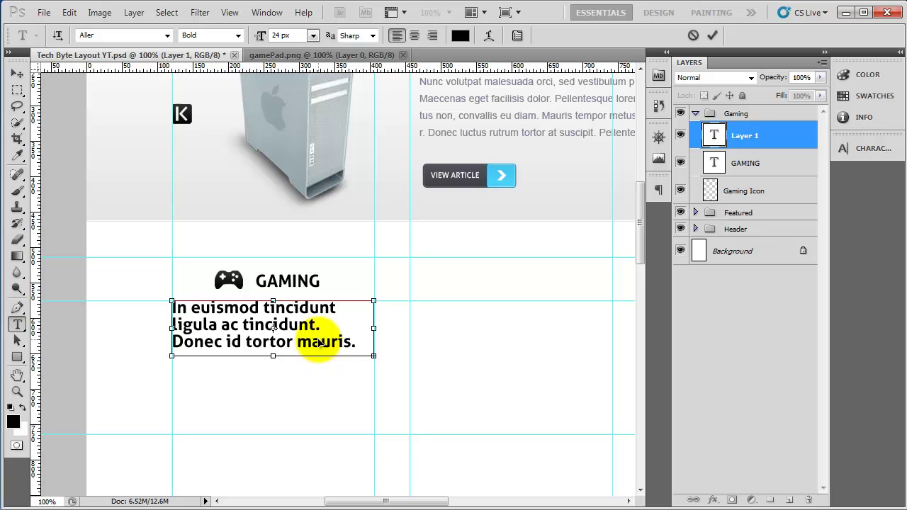
- Format the whole Gaming paragraph in Arial Regular at 14 px
{"action": "key", "text": "ctrl+a"}
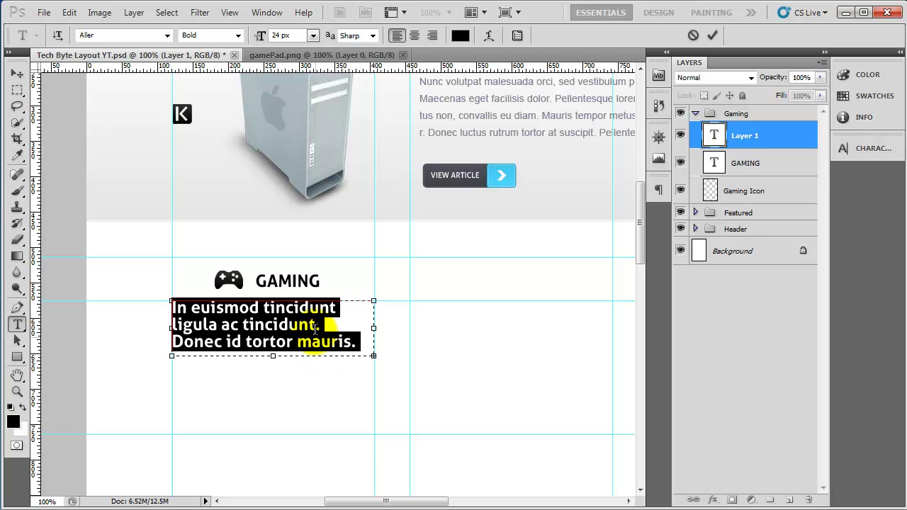
{"action": "left_click", "coordinate": [167, 35]}
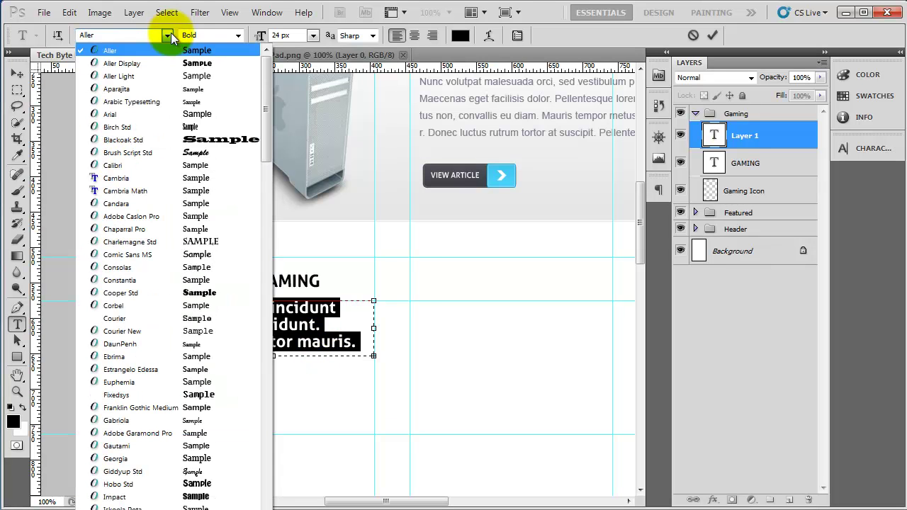
{"action": "left_click", "coordinate": [182, 114]}
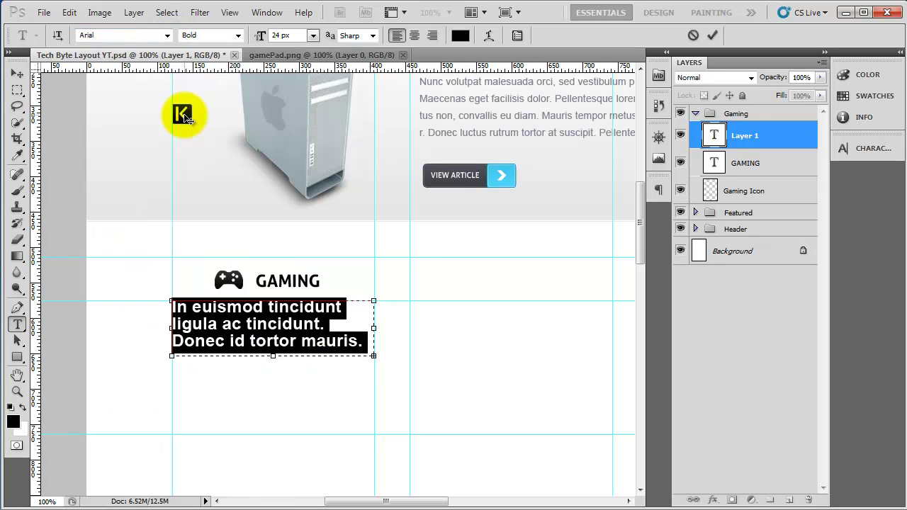
{"action": "left_click", "coordinate": [238, 36]}
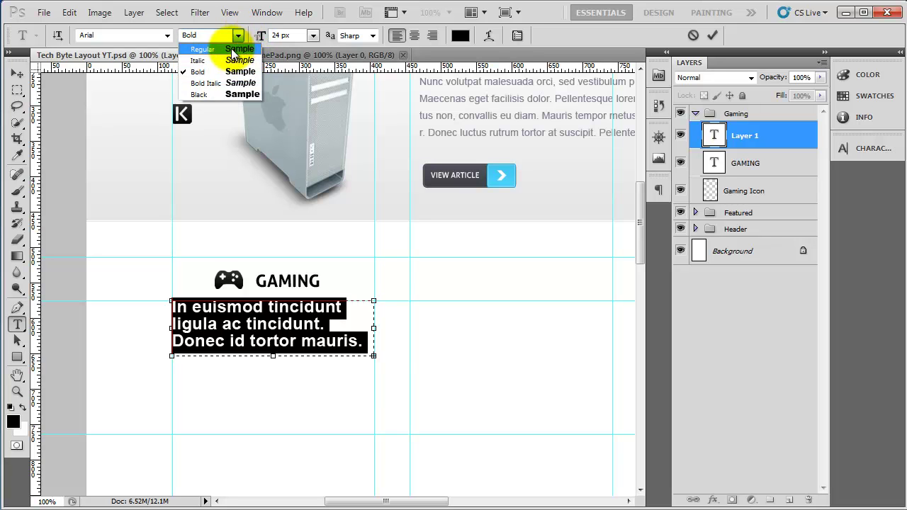
{"action": "left_click", "coordinate": [238, 49]}
{"action": "left_click", "coordinate": [313, 35]}
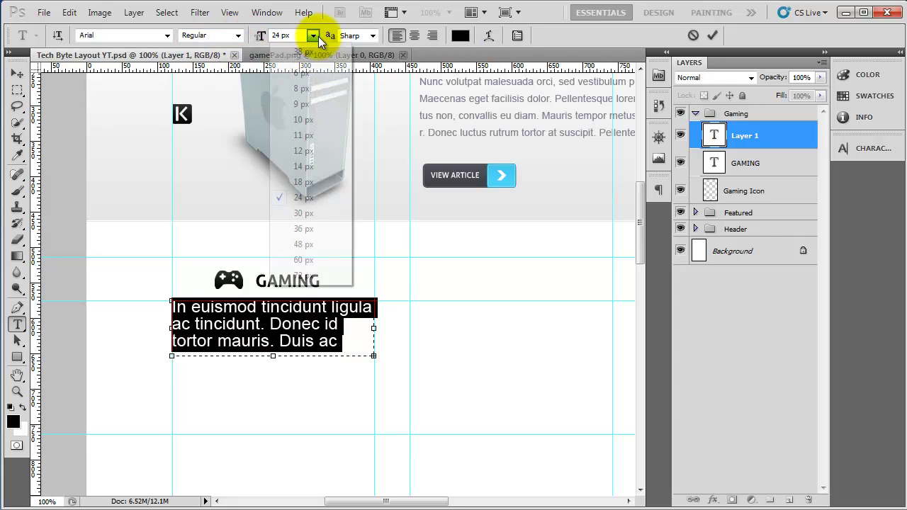
{"action": "left_click", "coordinate": [318, 164]}
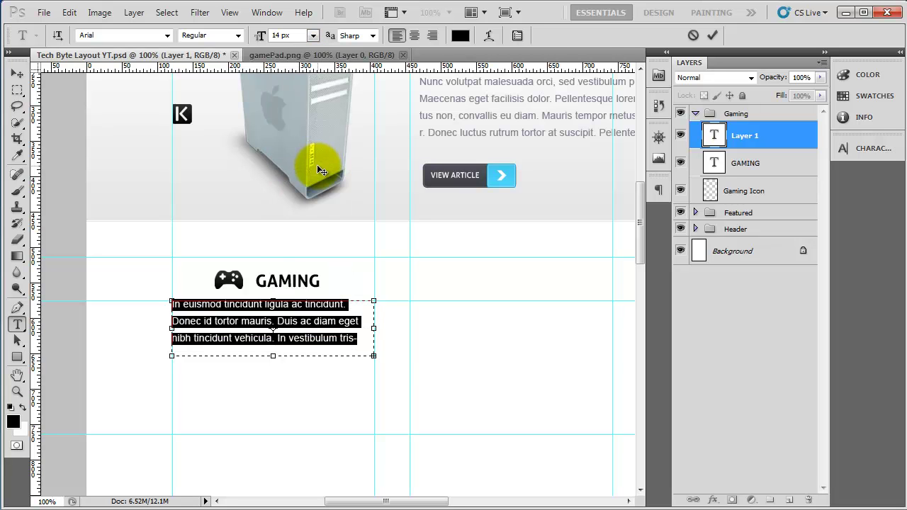
{"action": "left_click", "coordinate": [17, 73]}
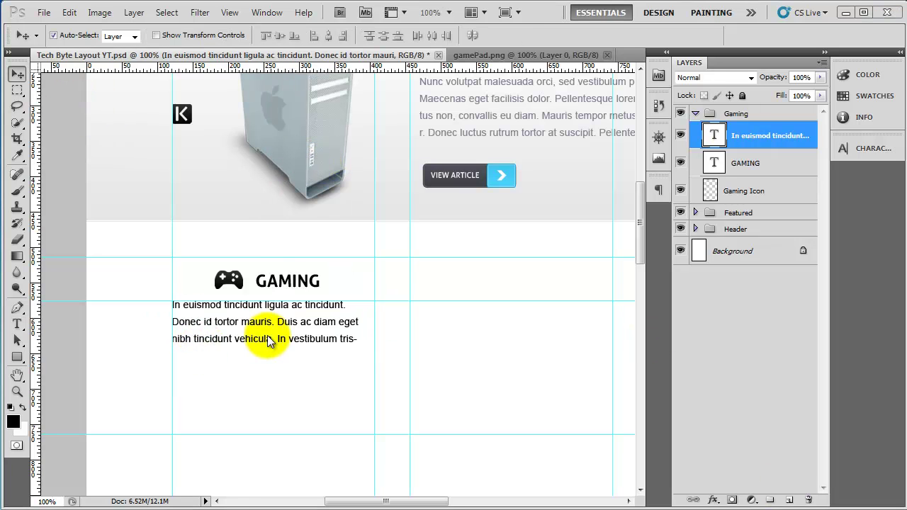
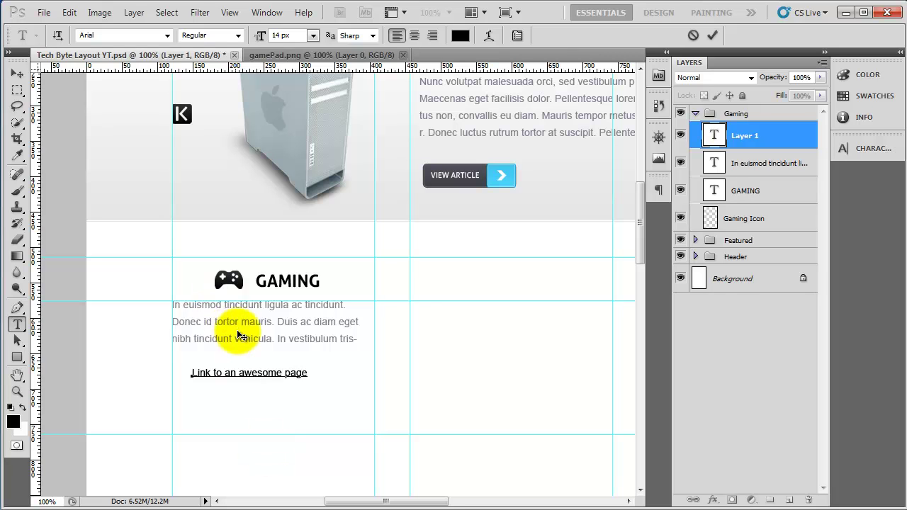
- Set the colour of the "Link to an awesome page" text to #4bd0f5
{"action": "key", "text": "ctrl+a"}
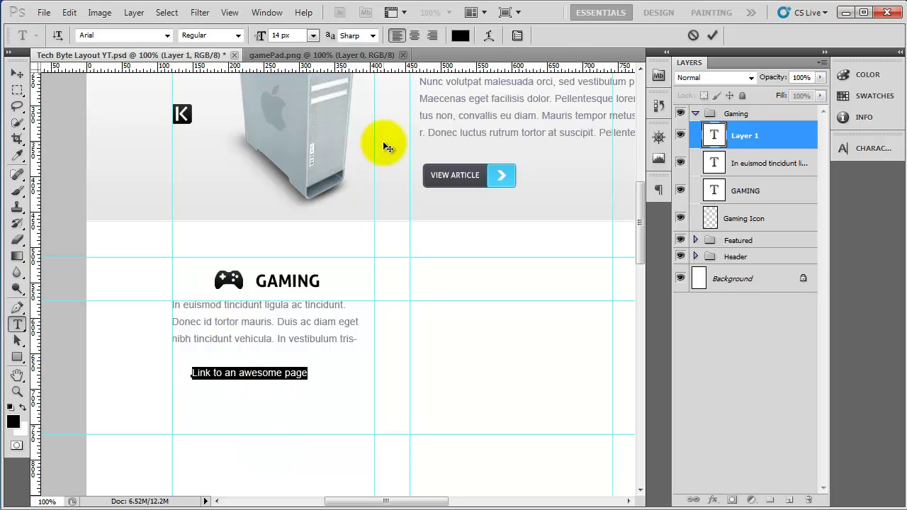
{"action": "left_click", "coordinate": [460, 36]}
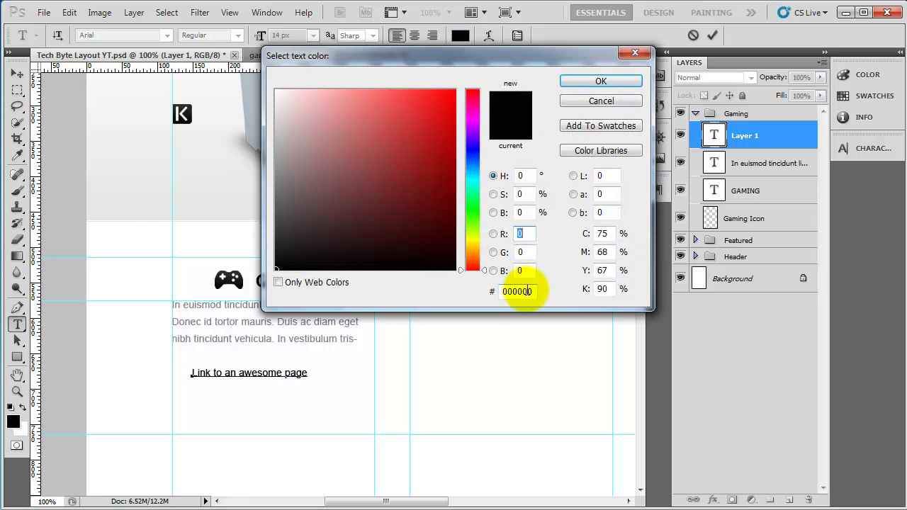
{"action": "type", "text": "4b"}
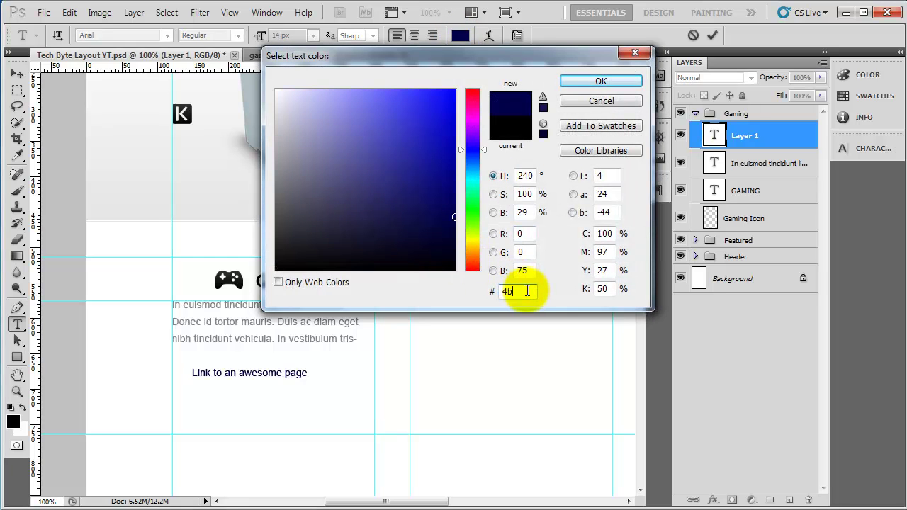
{"action": "type", "text": "d0f5"}
{"action": "left_click", "coordinate": [608, 83]}
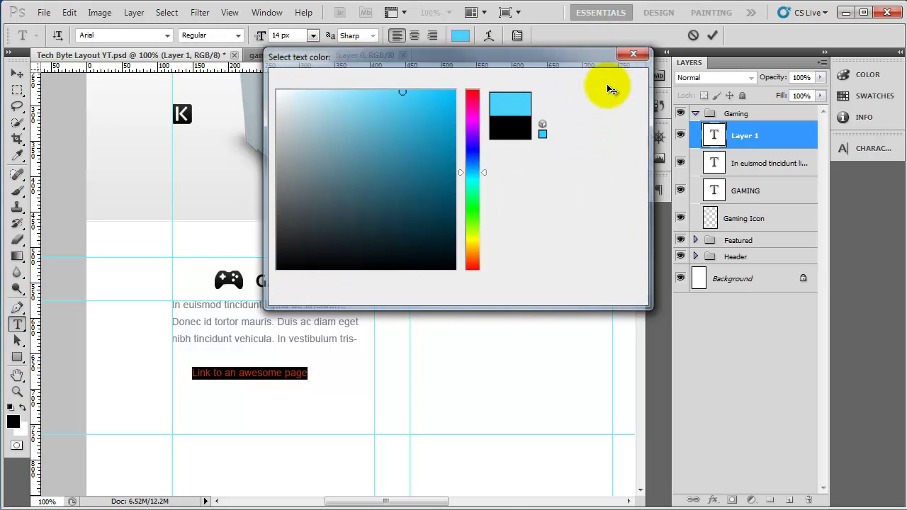
{"action": "left_click", "coordinate": [19, 78]}
- Nudge the link text right so it lines up beneath the game pad icon
{"action": "key", "text": "shift+Right"}
{"action": "key", "text": "shift+Right"}
{"action": "key", "text": "shift+Right"}
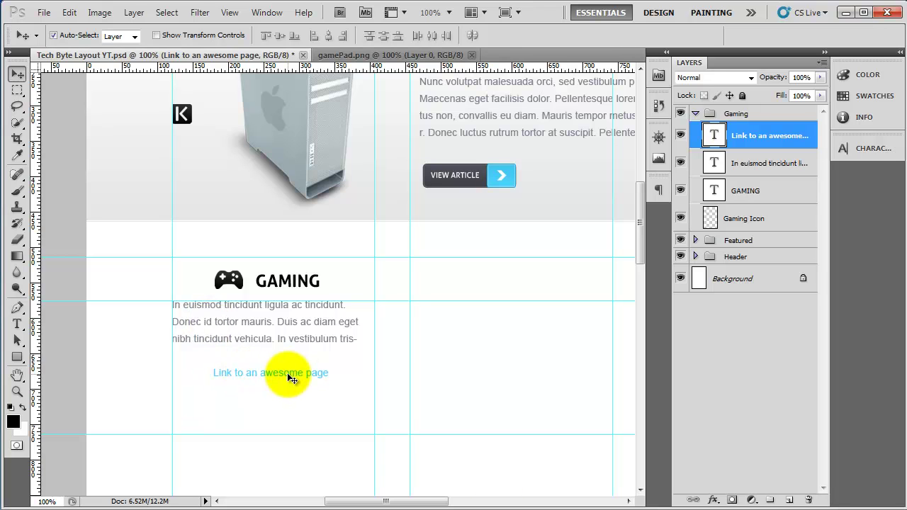
- Set the "Link to an awesome page" text to 12 px
{"action": "key", "text": "t"}
{"action": "triple_click", "coordinate": [266, 372]}
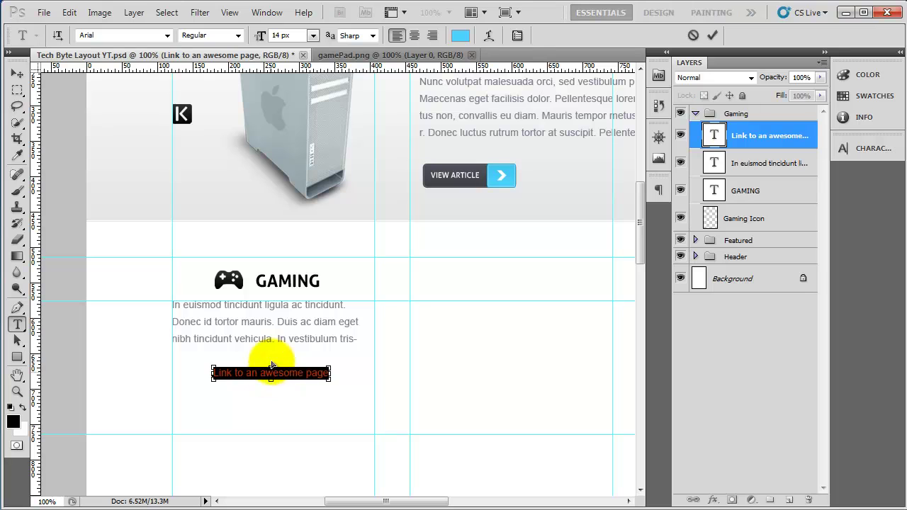
{"action": "left_click", "coordinate": [291, 34]}
{"action": "type", "text": "12"}
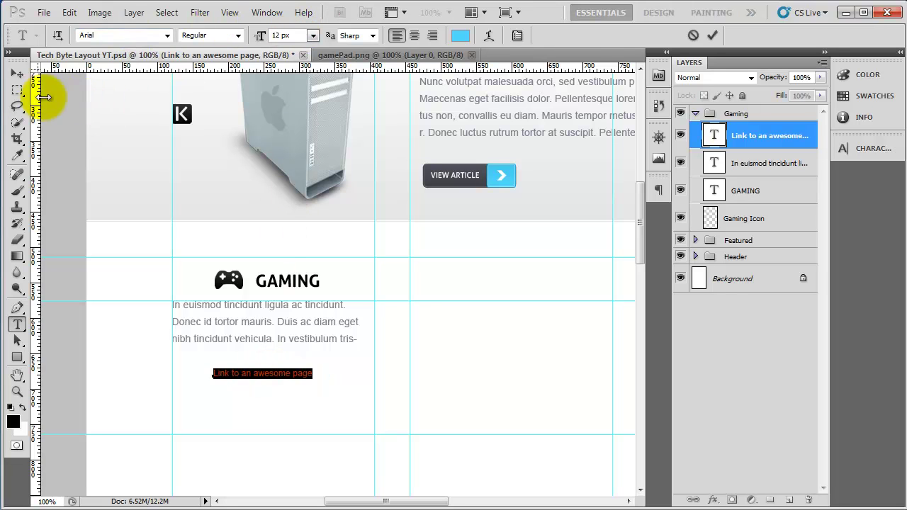
{"action": "left_click", "coordinate": [17, 73]}
- Reduce the Gaming paragraph's font size to 13 px
{"action": "double_click", "coordinate": [713, 162]}
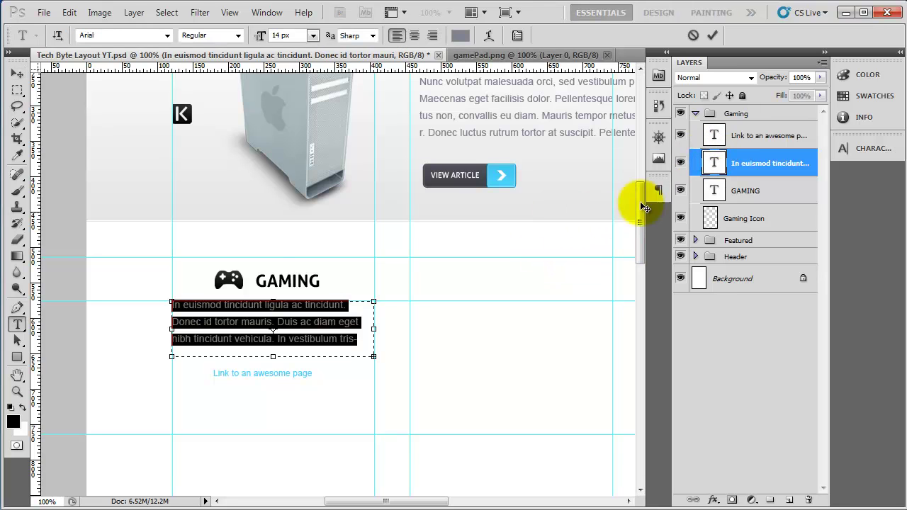
{"action": "left_click", "coordinate": [283, 35]}
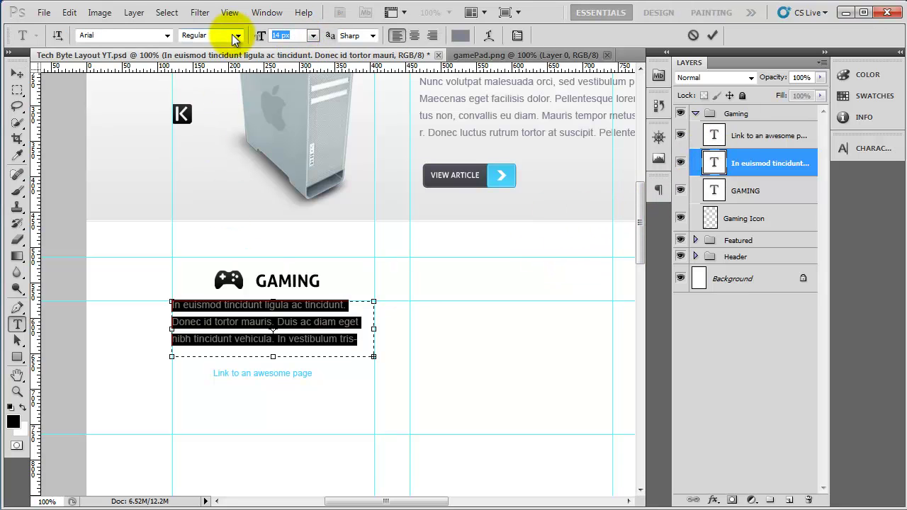
{"action": "type", "text": "13"}
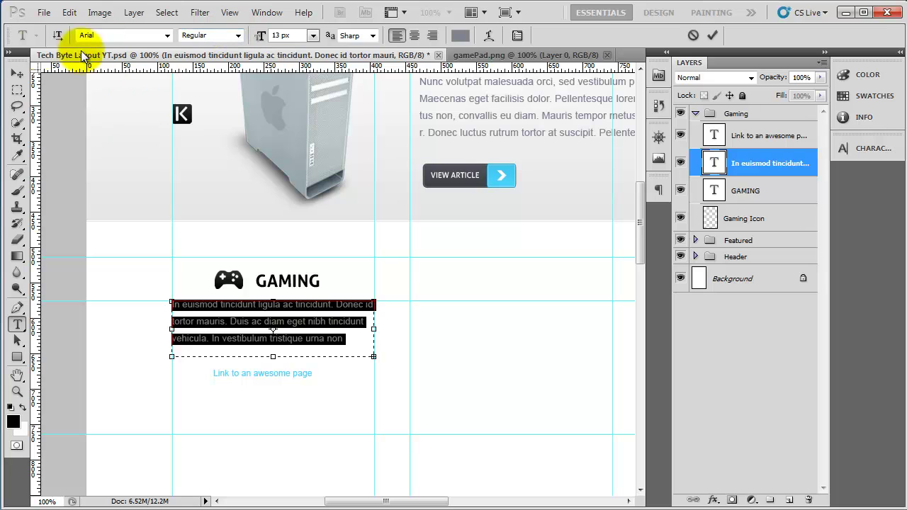
{"action": "left_click", "coordinate": [17, 73]}
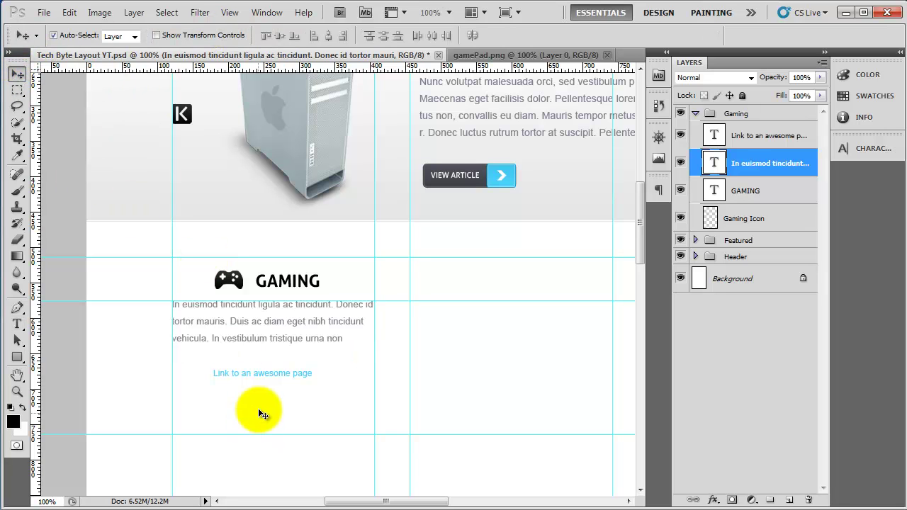
- Nudge the "Link to an awesome page" text up 5 px, closer to the Gaming paragraph
{"action": "left_click", "coordinate": [267, 375]}
{"action": "key", "text": "Up"}
{"action": "key", "text": "Up"}
{"action": "key", "text": "Up"}
{"action": "key", "text": "Up"}
{"action": "key", "text": "Up"}
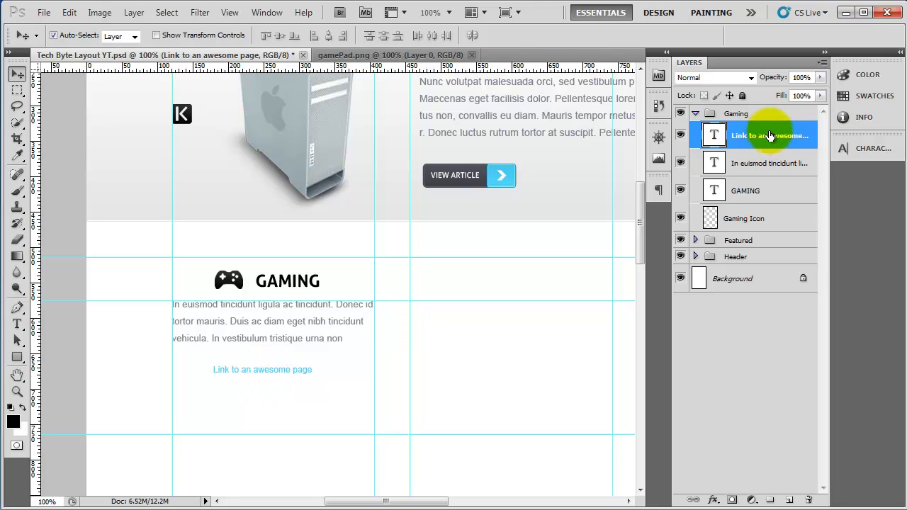
- Duplicate the link text layer twice and space the copies evenly below the original as a three-line list
{"action": "left_click_drag", "start_coordinate": [770, 136], "coordinate": [789, 500]}
{"action": "key", "text": "shift+Down"}
{"action": "key", "text": "shift+Down"}
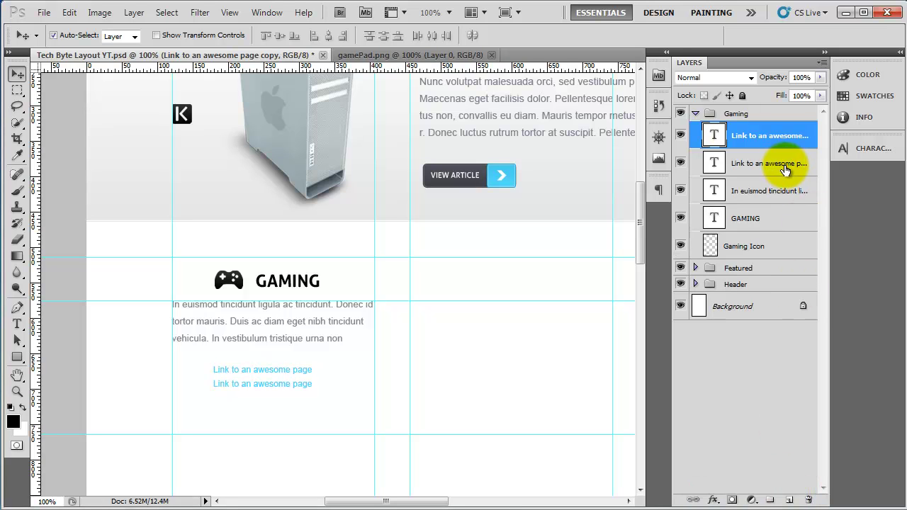
{"action": "left_click_drag", "start_coordinate": [779, 138], "coordinate": [785, 498]}
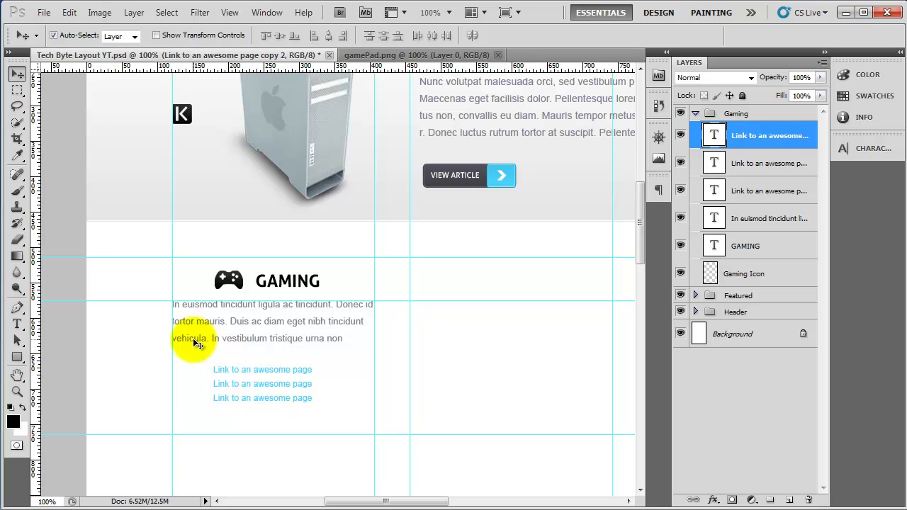
- Draw a small black chevron arrow custom shape just before the first "Link to an awesome page" text on a new layer
{"action": "key", "text": "ctrl+plus"}
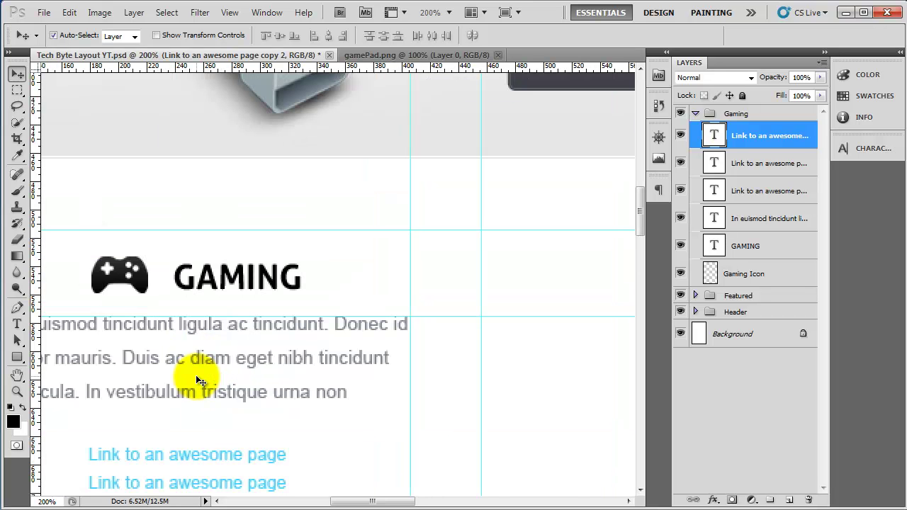
{"action": "left_click_drag", "start_coordinate": [187, 418], "coordinate": [512, 210]}
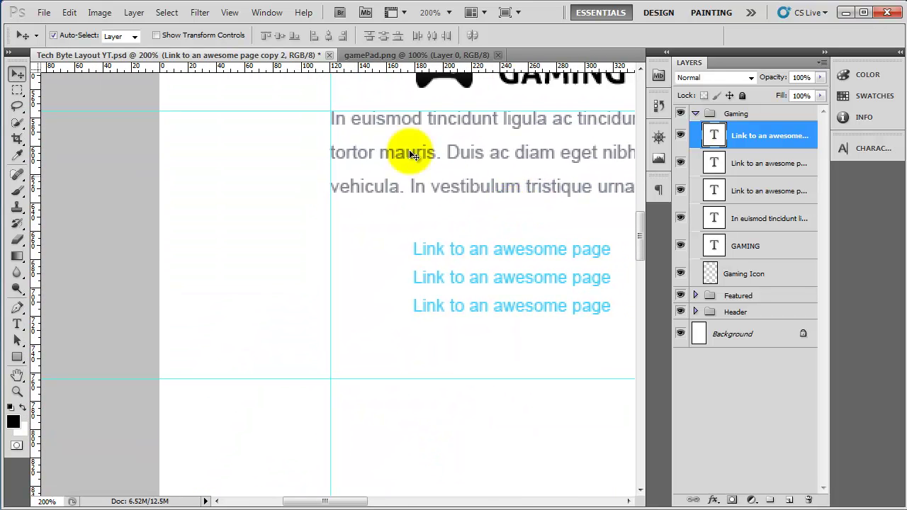
{"action": "left_click", "coordinate": [788, 500]}
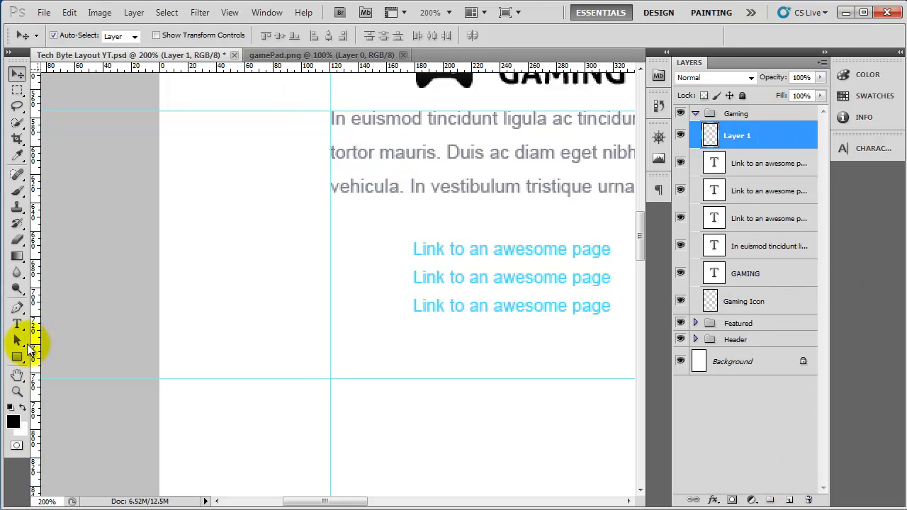
{"action": "left_click_drag", "start_coordinate": [17, 357], "coordinate": [91, 423]}
{"action": "left_click", "coordinate": [295, 35]}
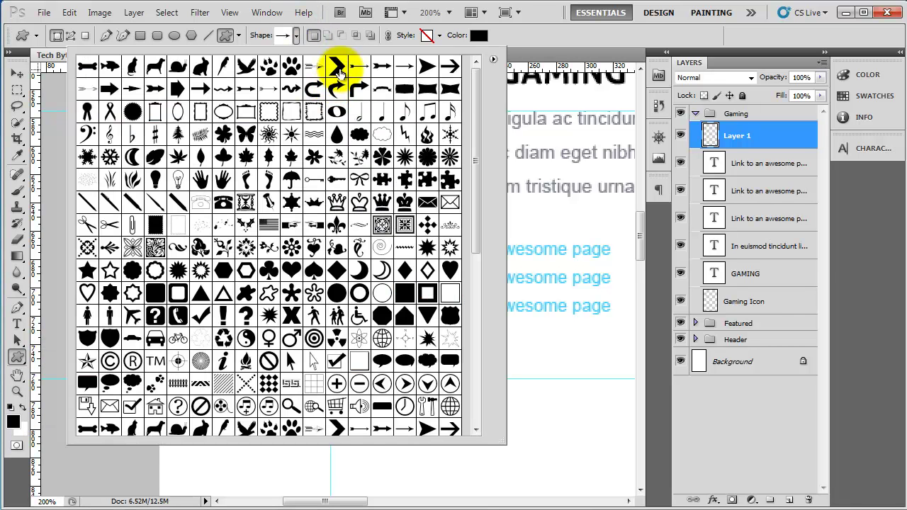
{"action": "double_click", "coordinate": [338, 67]}
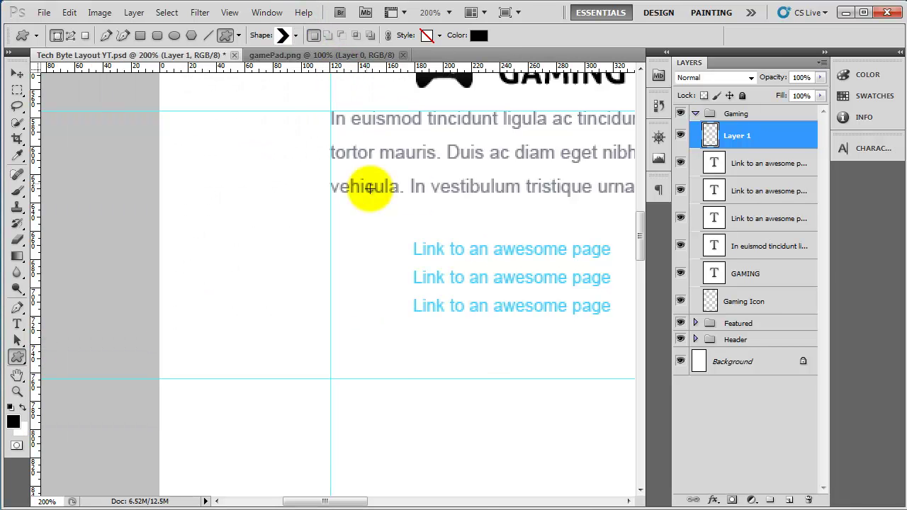
{"action": "scroll", "coordinate": [400, 226], "scroll_direction": "up", "scroll_amount": 2}
{"action": "scroll", "coordinate": [401, 226], "scroll_direction": "up", "scroll_amount": 1}
{"action": "left_click_drag", "start_coordinate": [403, 226], "coordinate": [316, 260]}
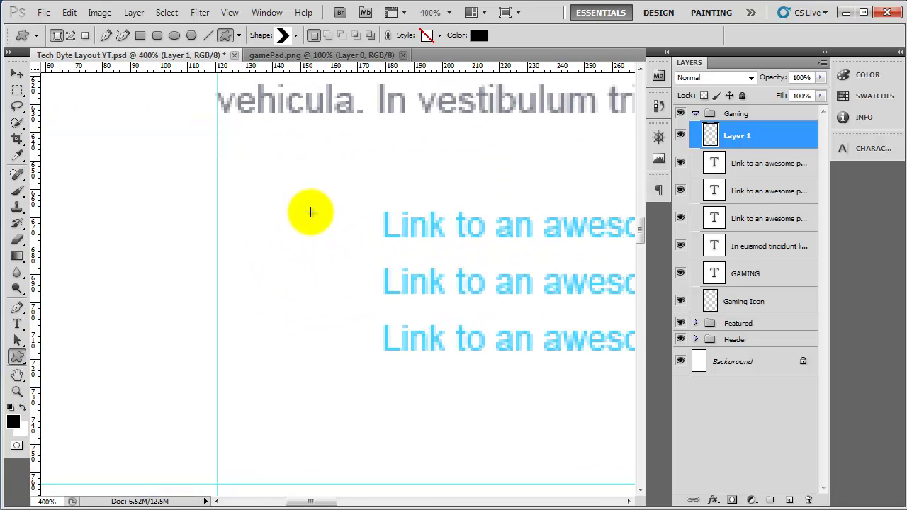
{"action": "left_click_drag", "start_coordinate": [306, 209], "coordinate": [325, 222]}
- Scale the chevron arrow up proportionally around its centre to about 126%
{"action": "left_click", "coordinate": [17, 75]}
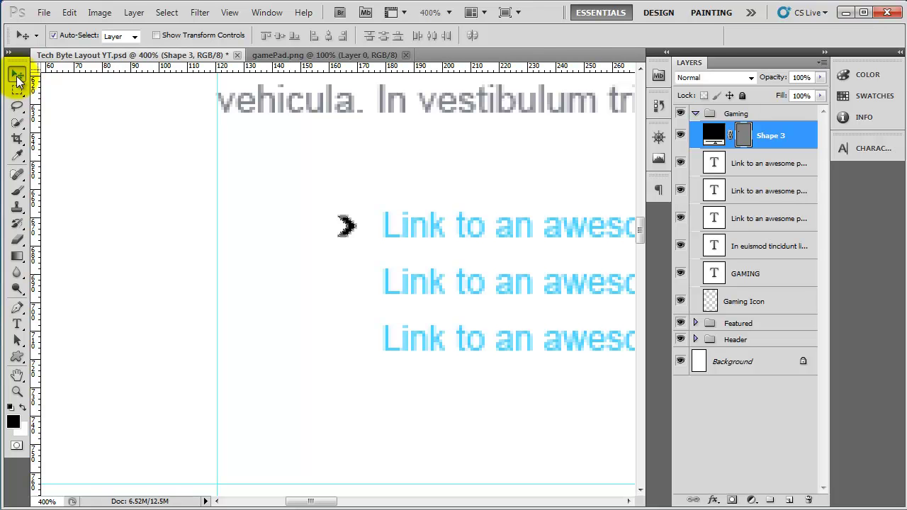
{"action": "key", "text": "ctrl+t"}
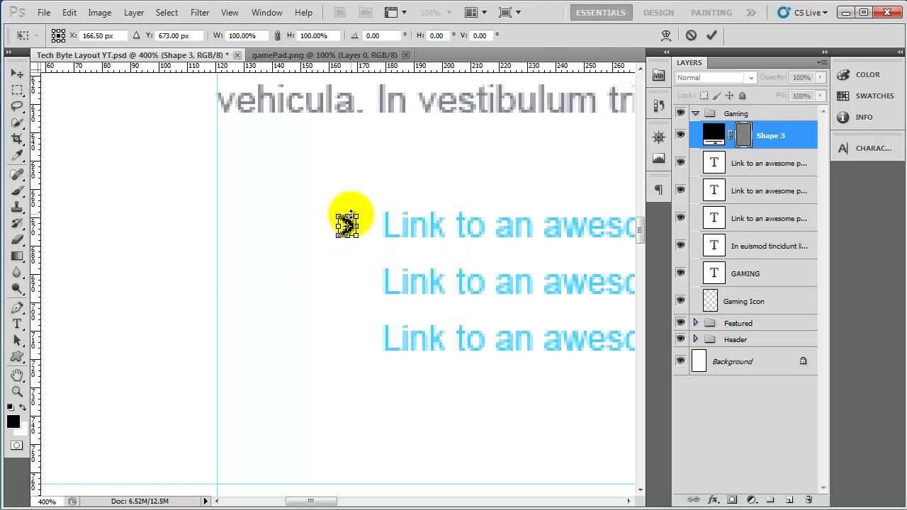
{"action": "left_click_drag", "start_coordinate": [359, 214], "coordinate": [358, 219]}
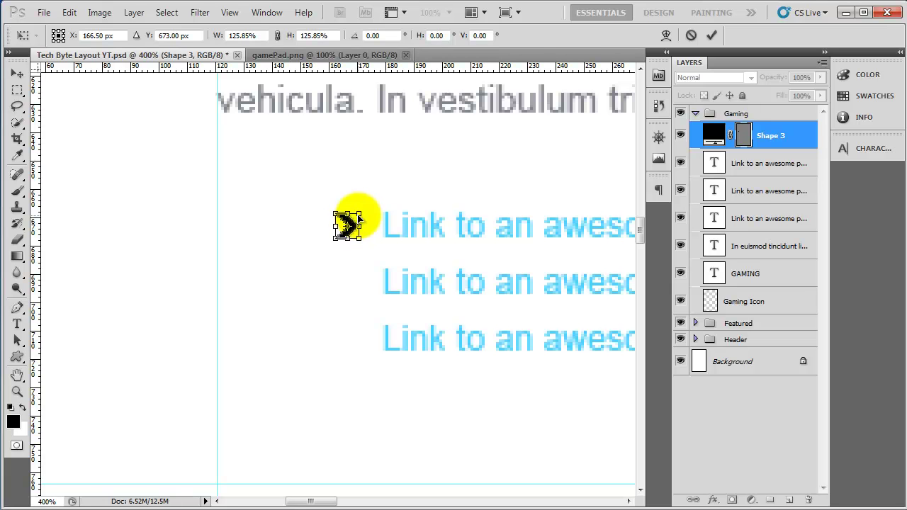
{"action": "key", "text": "Return"}
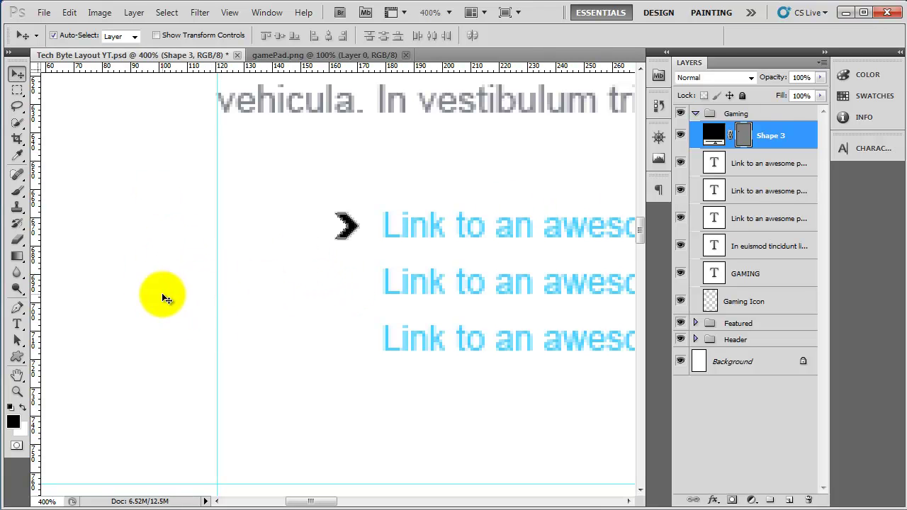
- Recolour the chevron arrow with the light blue sampled from the link text
{"action": "key", "text": "i"}
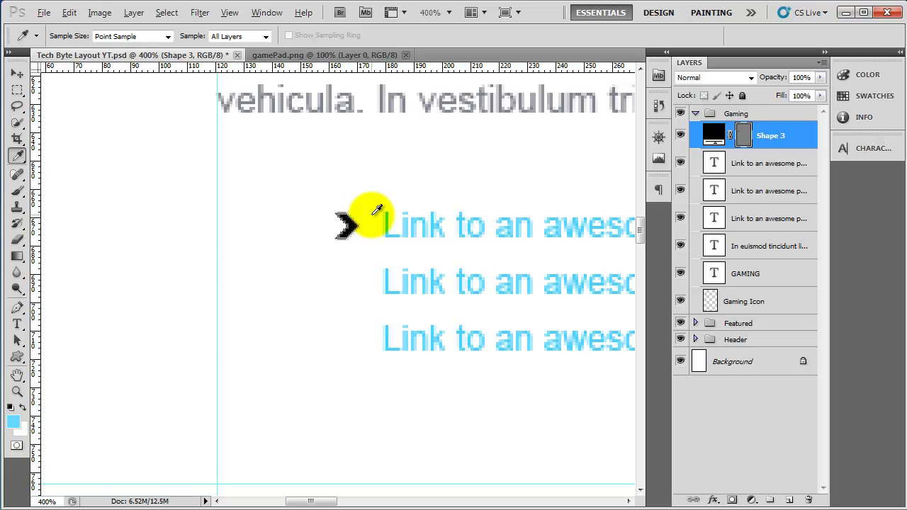
{"action": "key", "text": "alt+BackSpace"}
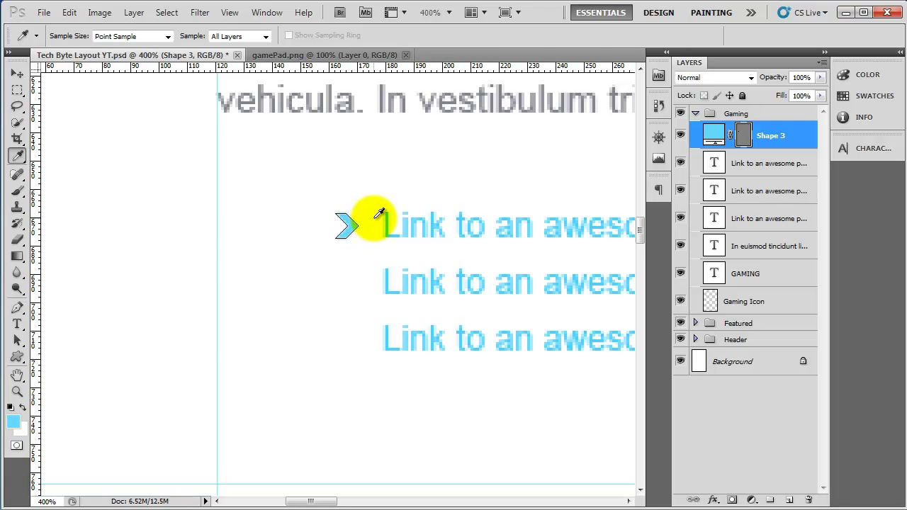
{"action": "key", "text": "v"}
- Duplicate the chevron arrow twice and shift the copies down to line up with the second and third links
{"action": "left_click_drag", "start_coordinate": [799, 132], "coordinate": [789, 498]}
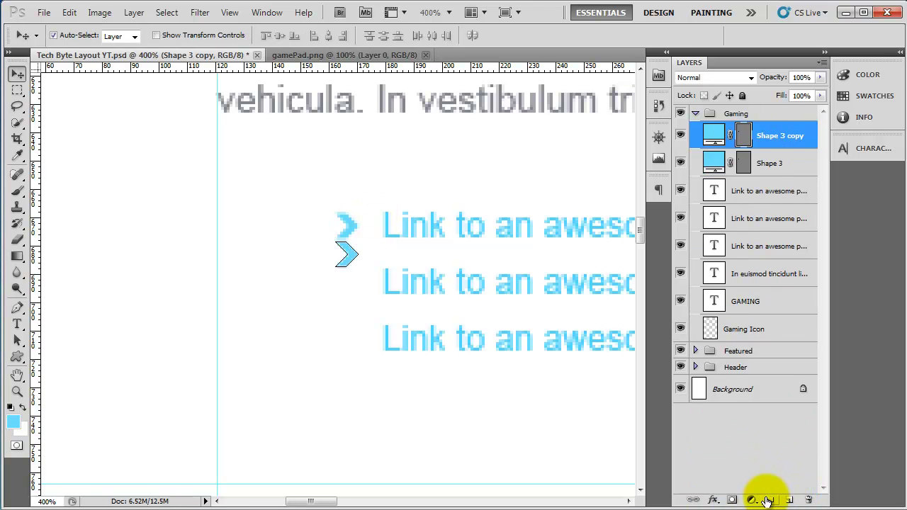
{"action": "key", "text": "shift+Down"}
{"action": "left_click_drag", "start_coordinate": [791, 138], "coordinate": [792, 499]}
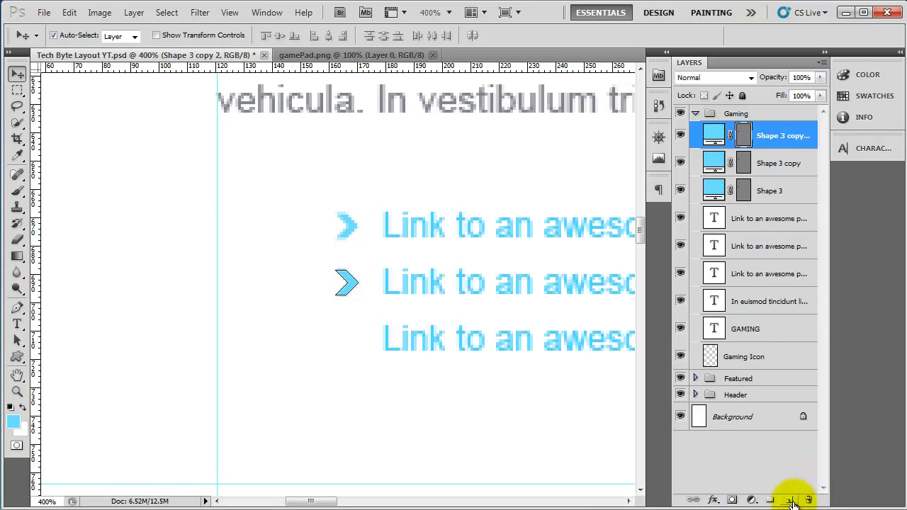
{"action": "key", "text": "shift+Down"}
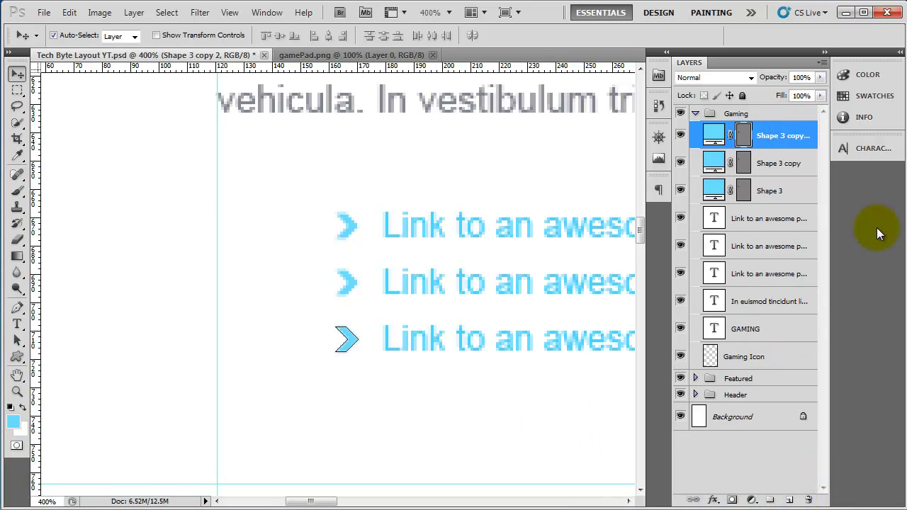
- Shift the three links and their chevron arrows together about 20 px to the right beneath the Gaming paragraph
{"action": "left_click", "coordinate": [750, 330]}
{"action": "key", "text": "ctrl+1"}
{"action": "left_click_drag", "start_coordinate": [567, 292], "coordinate": [382, 371]}
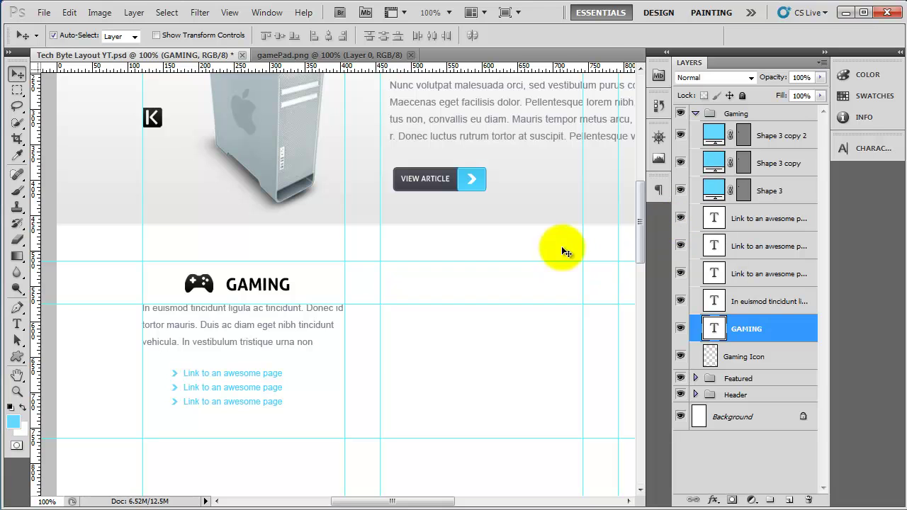
{"action": "left_click", "coordinate": [778, 134]}
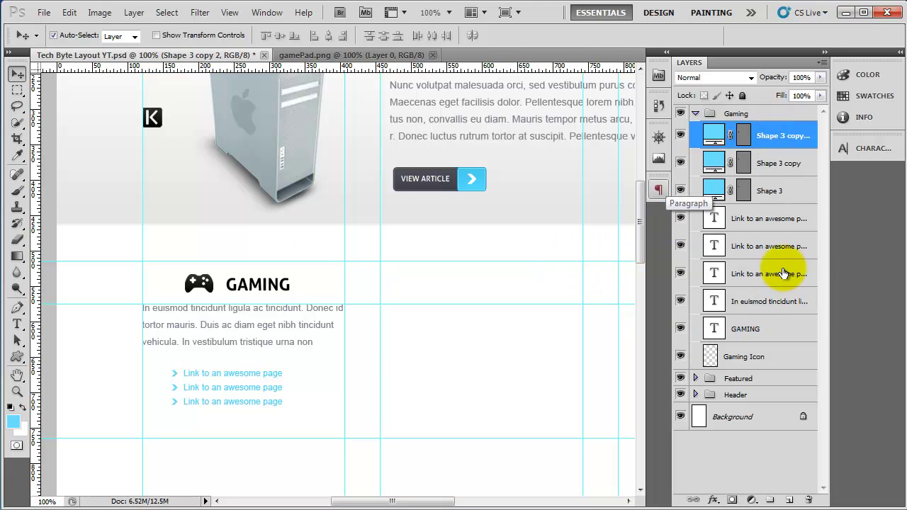
{"action": "left_click", "coordinate": [791, 193], "text": "shift"}
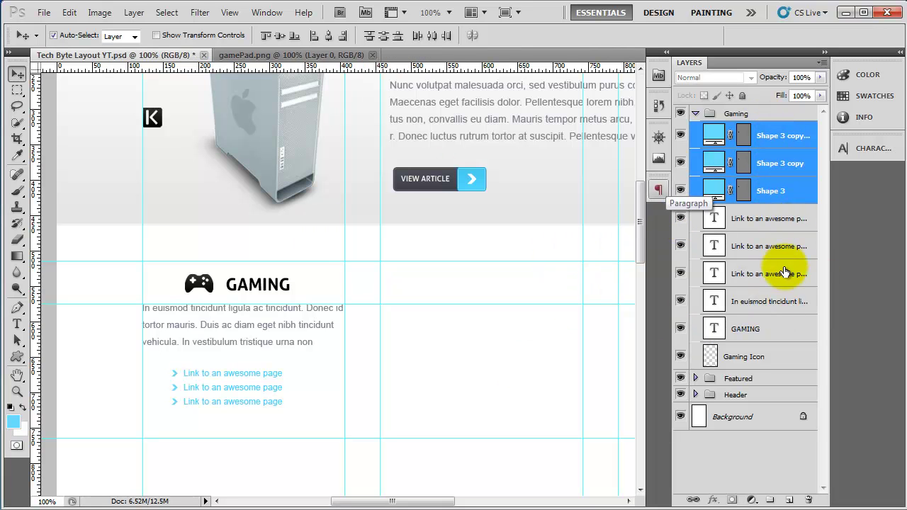
{"action": "left_click", "coordinate": [782, 277], "text": "ctrl"}
{"action": "left_click", "coordinate": [786, 221], "text": "shift"}
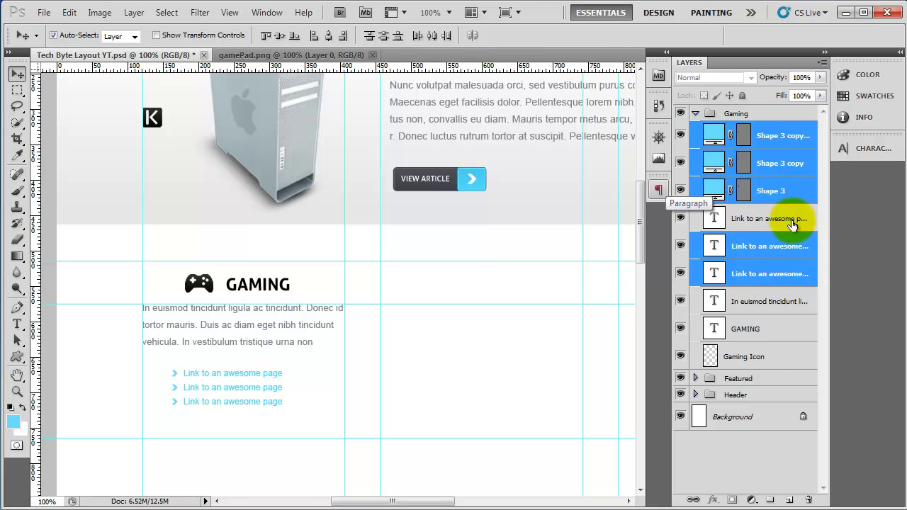
{"action": "key", "text": "shift+Right"}
{"action": "key", "text": "shift+Right"}
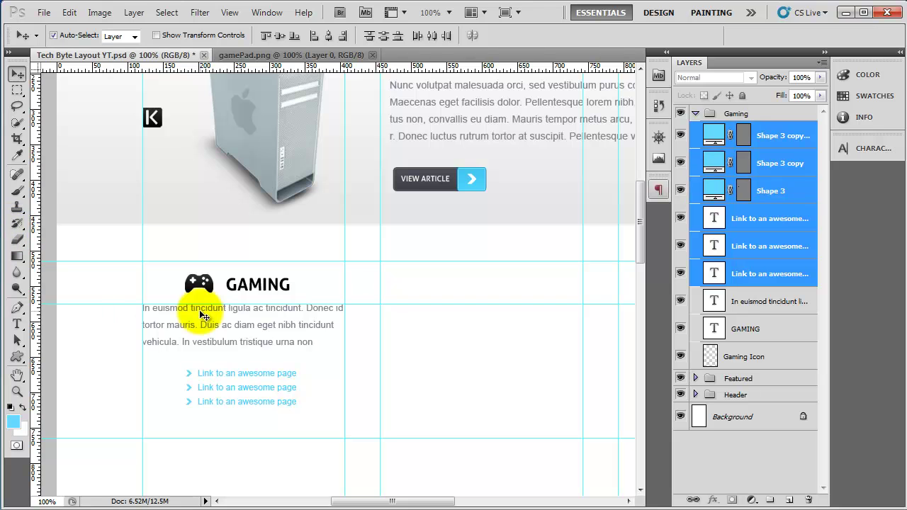
{"action": "left_click", "coordinate": [445, 366]}
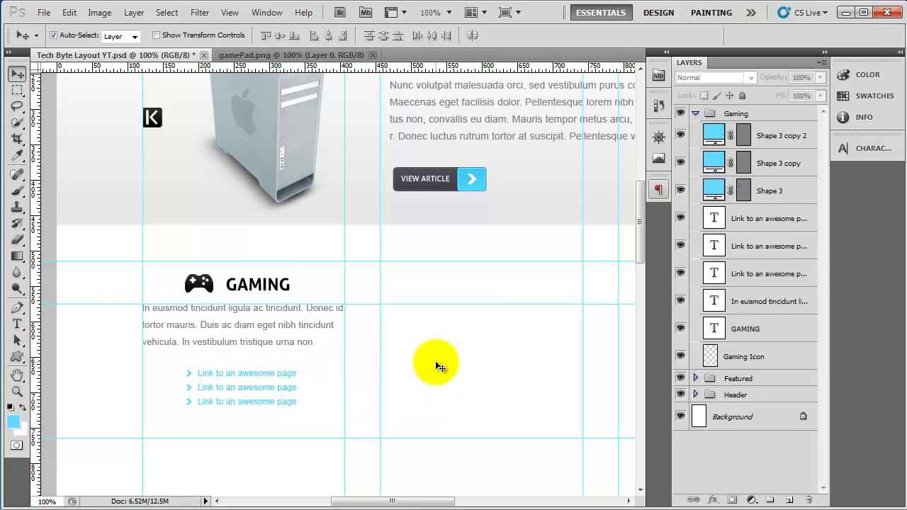
- Duplicate the whole Gaming layer group and rename the copy Mobile
{"action": "left_click", "coordinate": [695, 115]}
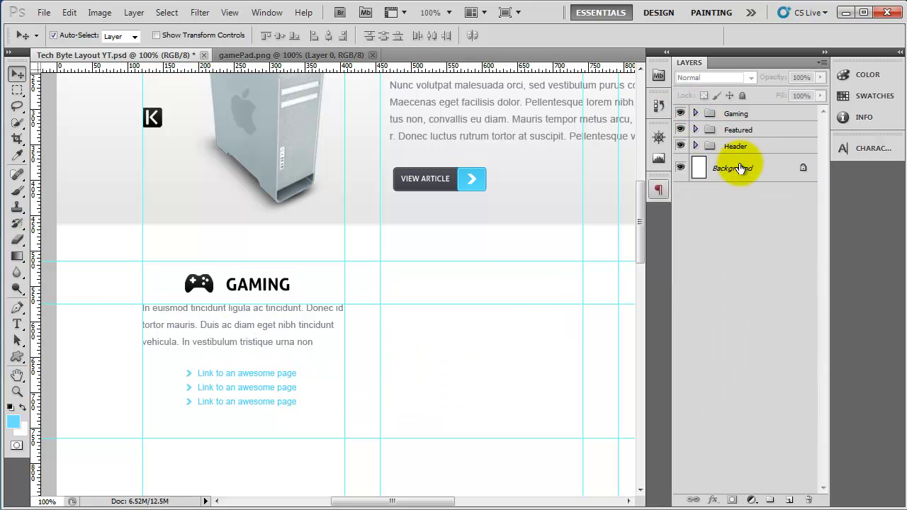
{"action": "left_click_drag", "start_coordinate": [734, 115], "coordinate": [795, 383]}
{"action": "left_click_drag", "start_coordinate": [788, 500], "coordinate": [788, 498]}
{"action": "double_click", "coordinate": [749, 114]}
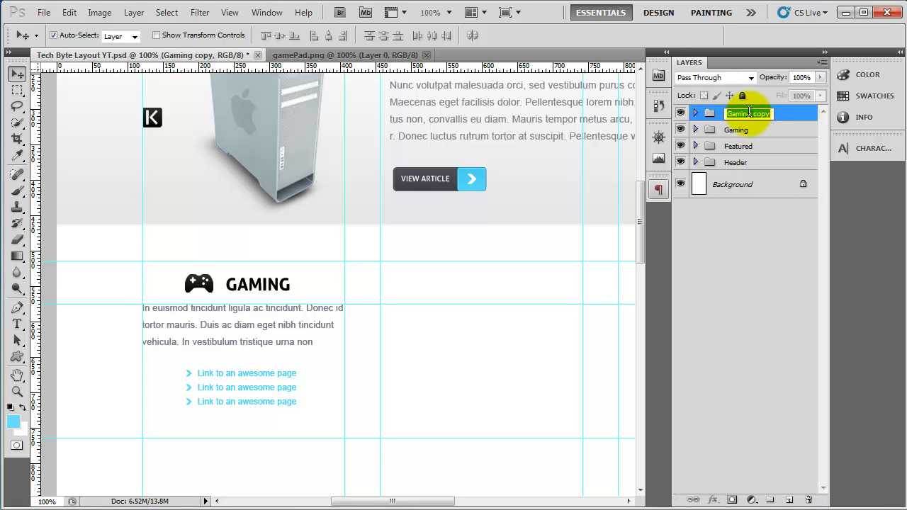
{"action": "left_click", "coordinate": [744, 252]}
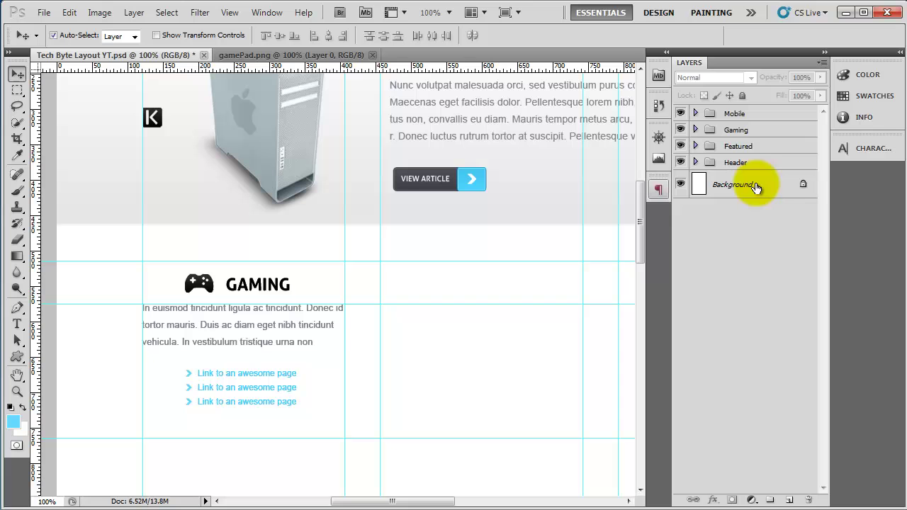
- Move the Mobile group about 338 px to the right so its content fits between the second column's guides
{"action": "left_click", "coordinate": [751, 115]}
{"action": "key", "text": "shift+Right"}
{"action": "key", "text": "shift+Right"}
{"action": "key", "text": "shift+Right"}
{"action": "key", "text": "shift+Right"}
{"action": "key", "text": "shift+Right"}
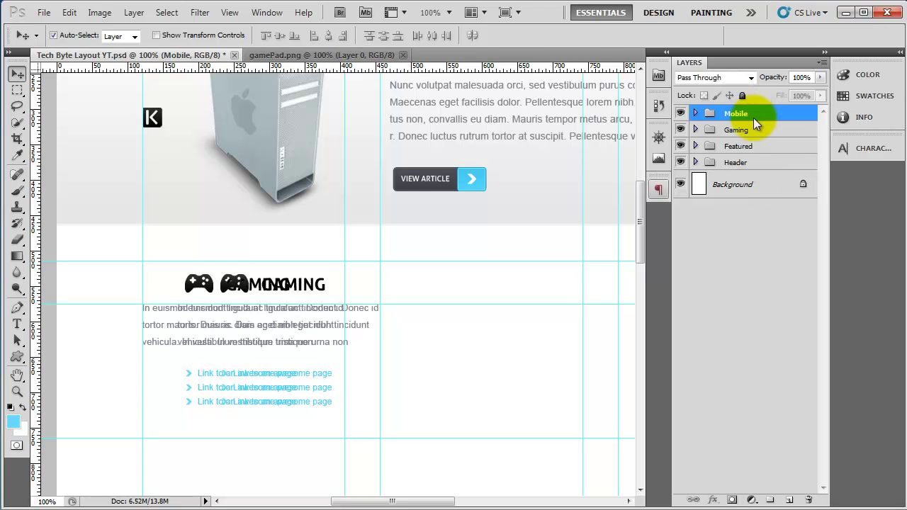
{"action": "key", "text": "shift+Right"}
{"action": "key", "text": "shift+Right"}
{"action": "key", "text": "shift+Right"}
{"action": "key", "text": "shift+Right"}
{"action": "key", "text": "shift+Right"}
{"action": "key", "text": "shift+Right"}
{"action": "key", "text": "shift+Right"}
{"action": "key", "text": "shift+Right"}
{"action": "key", "text": "shift+Right"}
{"action": "key", "text": "shift+Right"}
{"action": "key", "text": "shift+Right"}
{"action": "key", "text": "shift+Right"}
{"action": "key", "text": "shift+Right"}
{"action": "key", "text": "shift+Right"}
{"action": "key", "text": "shift+Right"}
{"action": "key", "text": "shift+Right"}
{"action": "key", "text": "shift+Right"}
{"action": "key", "text": "shift+Right"}
{"action": "key", "text": "shift+Right"}
{"action": "key", "text": "shift+Right"}
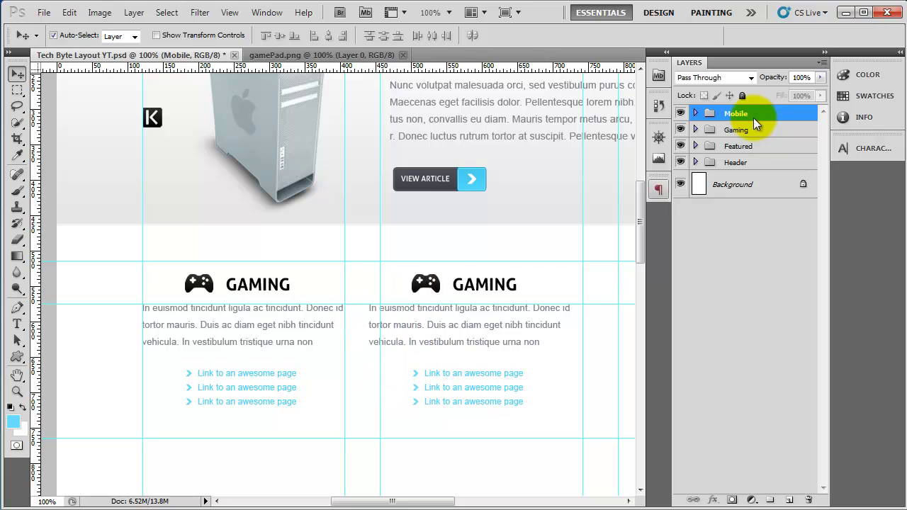
{"action": "key", "text": "shift+Right"}
{"action": "key", "text": "shift+Right"}
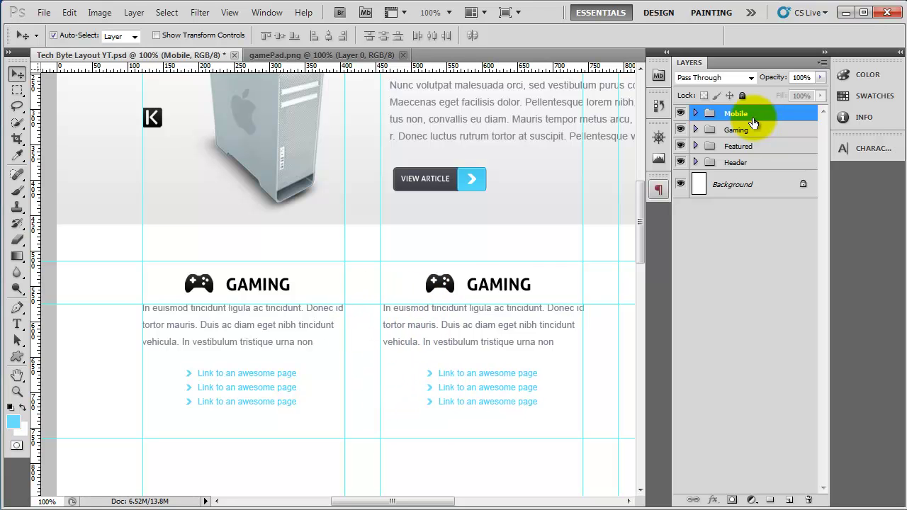
{"action": "key", "text": "Left"}
{"action": "key", "text": "Left"}
- Duplicate the Mobile layer group and rename the copy Desktop
{"action": "left_click_drag", "start_coordinate": [763, 119], "coordinate": [788, 499]}
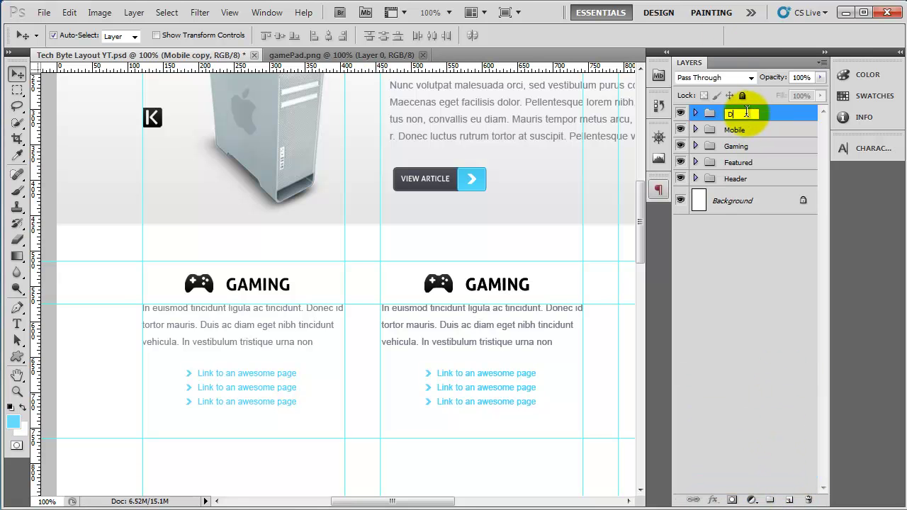
{"action": "key", "text": "Return"}
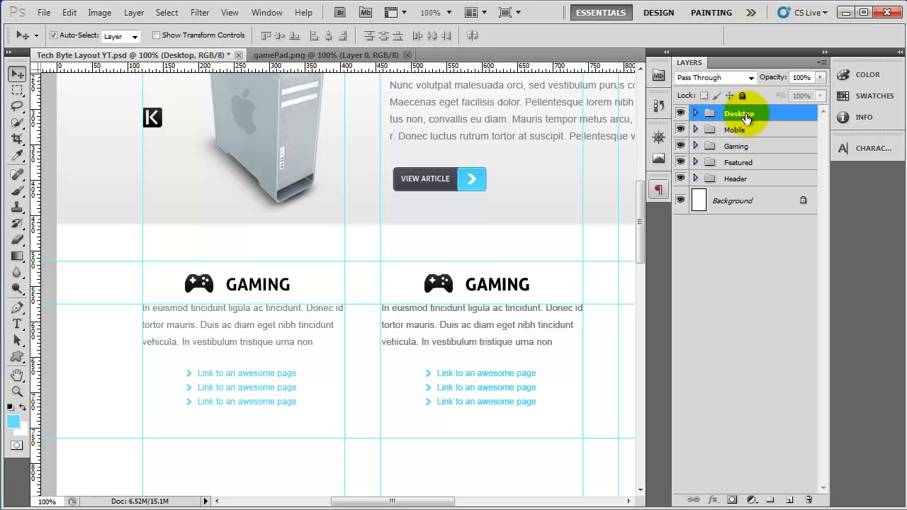
- Move the Desktop group about 334 px to the right so its text starts at the third column's guide
{"action": "left_click_drag", "start_coordinate": [526, 264], "coordinate": [307, 229]}
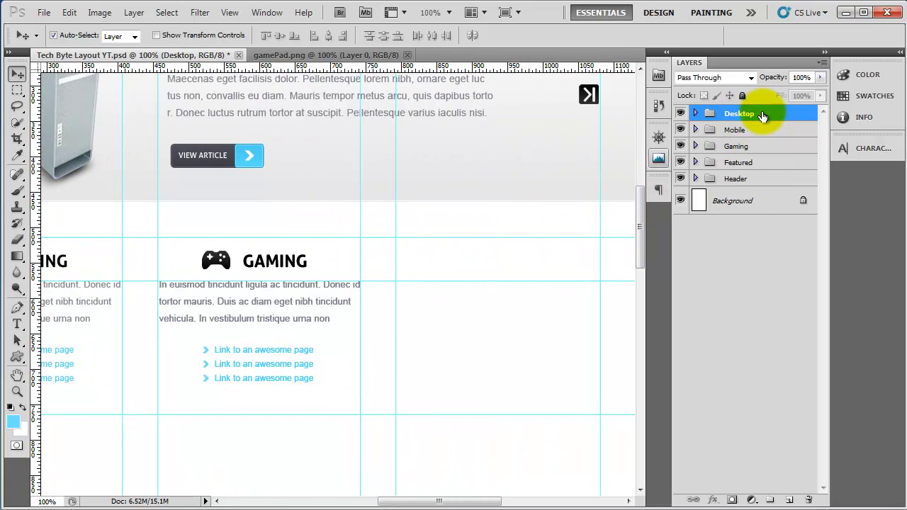
{"action": "key", "text": "alt+shift+Right"}
{"action": "key", "text": "alt+shift+Right"}
{"action": "key", "text": "alt+shift+Right"}
{"action": "key", "text": "alt+shift+Right"}
{"action": "key", "text": "alt+shift+Right"}
{"action": "key", "text": "alt+shift+Right"}
{"action": "key", "text": "alt+shift+Right"}
{"action": "key", "text": "alt+shift+Right"}
{"action": "key", "text": "alt+shift+Right"}
{"action": "key", "text": "alt+shift+Right"}
{"action": "key", "text": "alt+shift+Right"}
{"action": "key", "text": "alt+shift+Right"}
{"action": "key", "text": "alt+shift+Right"}
{"action": "key", "text": "alt+shift+Right"}
{"action": "key", "text": "alt+shift+Right"}
{"action": "key", "text": "alt+shift+Right"}
{"action": "key", "text": "alt+shift+Right"}
{"action": "key", "text": "alt+shift+Right"}
{"action": "key", "text": "alt+shift+Right"}
{"action": "key", "text": "alt+shift+Right"}
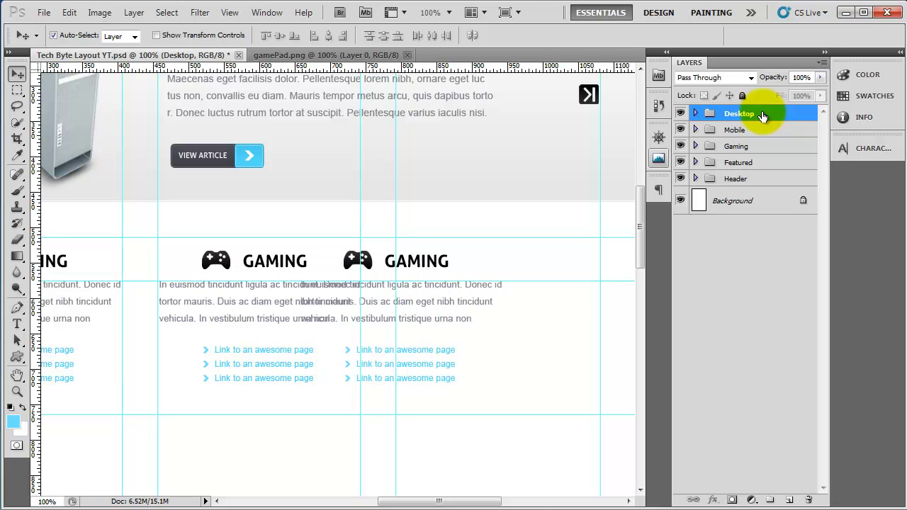
{"action": "key", "text": "shift+Right"}
{"action": "key", "text": "shift+Right"}
{"action": "key", "text": "shift+Right"}
{"action": "key", "text": "shift+Right"}
{"action": "key", "text": "Right"}
{"action": "key", "text": "Right"}
{"action": "key", "text": "Right"}
{"action": "key", "text": "Right"}
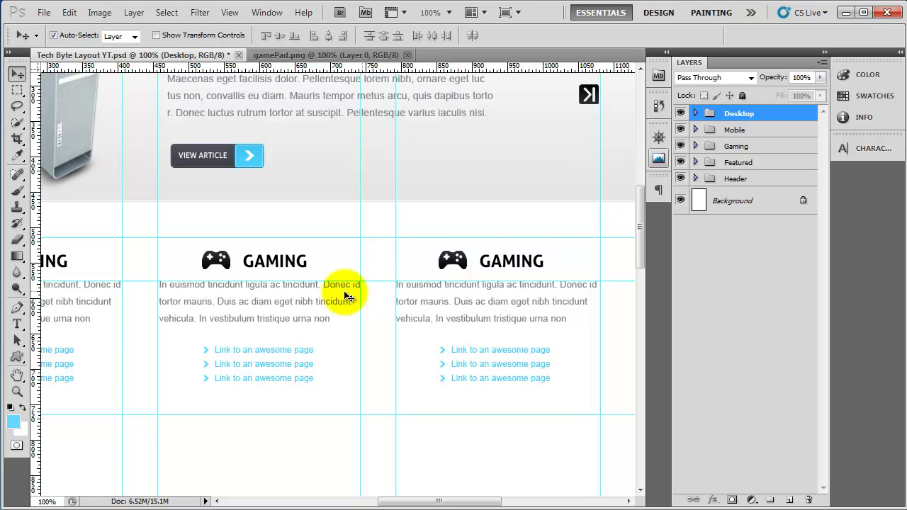
- Change the second column's heading text from GAMING to MOBILE
{"action": "key", "text": "t"}
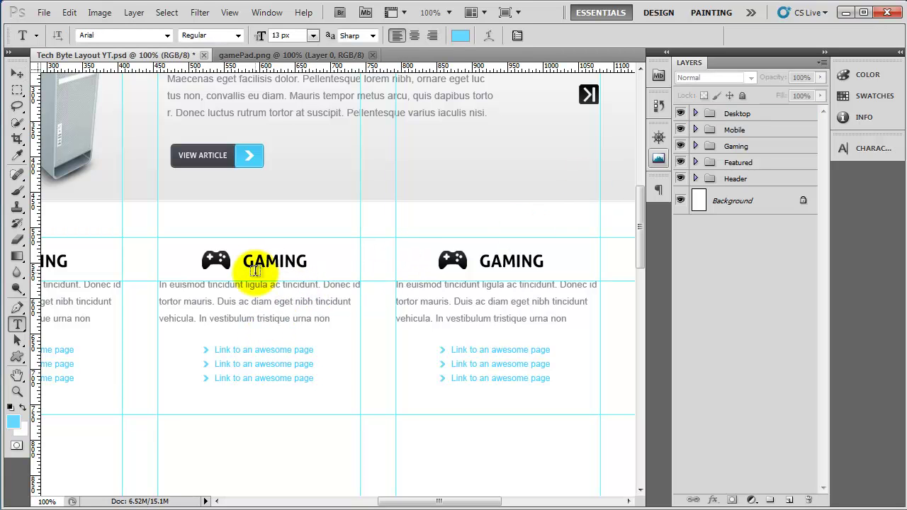
{"action": "left_click_drag", "start_coordinate": [239, 260], "coordinate": [319, 257]}
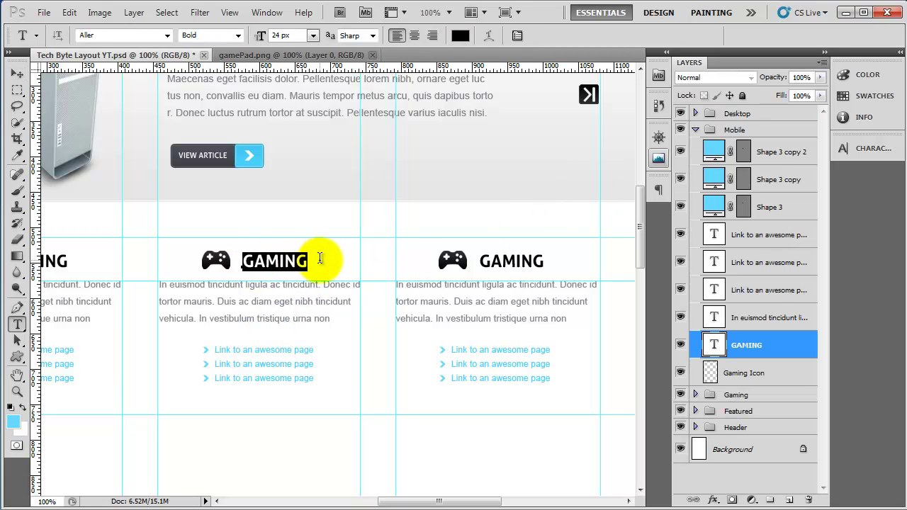
{"action": "type", "text": "MO"}
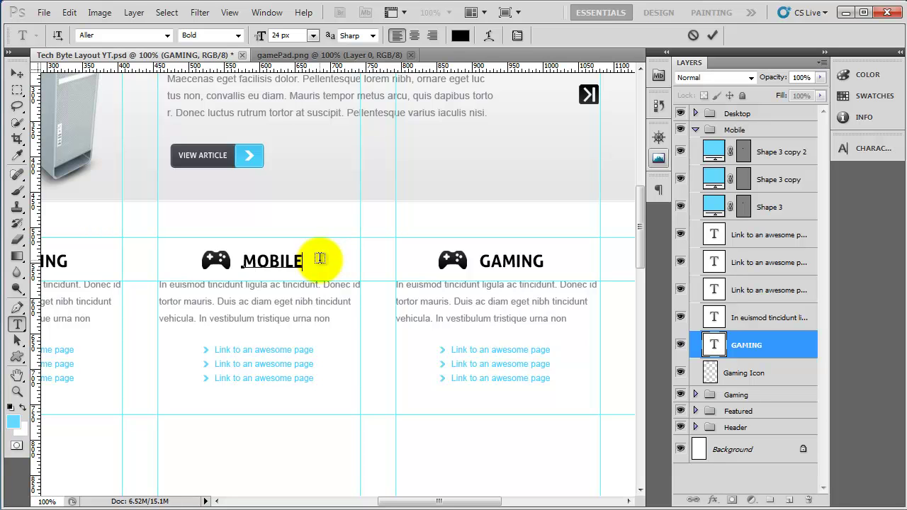
- Complete the second column's heading as MOBILE and change the third column's heading text to DESKTOP
{"action": "type", "text": "BILE"}
{"action": "left_click_drag", "start_coordinate": [479, 261], "coordinate": [556, 266]}
{"action": "type", "text": "DESKTOP"}
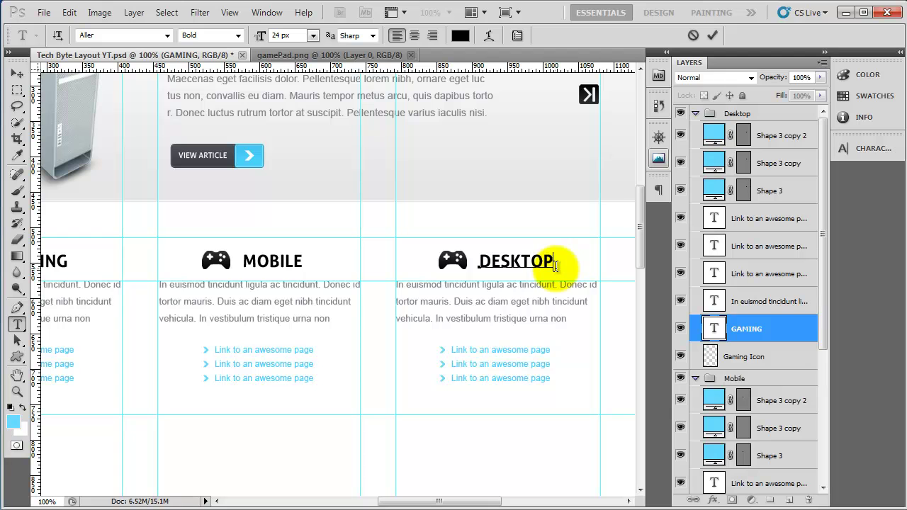
{"action": "key", "text": "ctrl+Return"}
{"action": "key", "text": "v"}
- Review the three columns with the guides hidden, and show the guides again
{"action": "key", "text": "ctrl+h"}
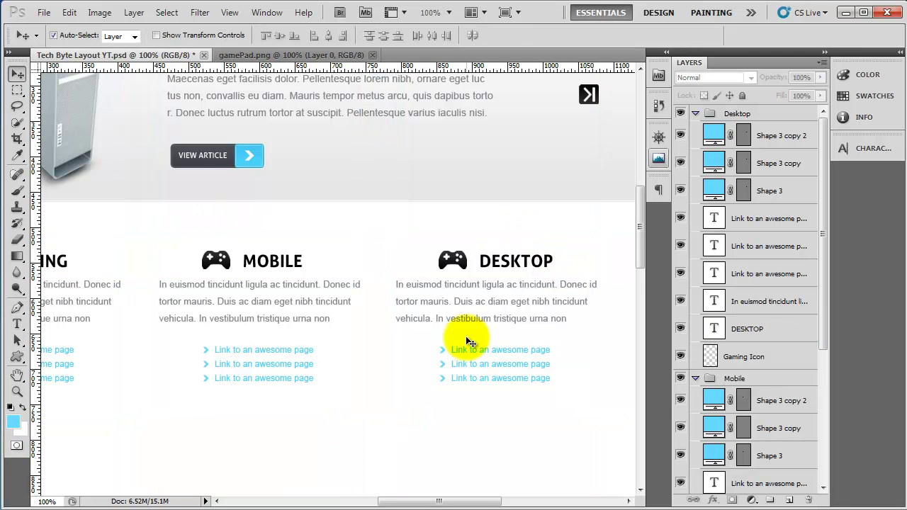
{"action": "key", "text": "ctrl+minus"}
{"action": "left_click_drag", "start_coordinate": [379, 370], "coordinate": [363, 387]}
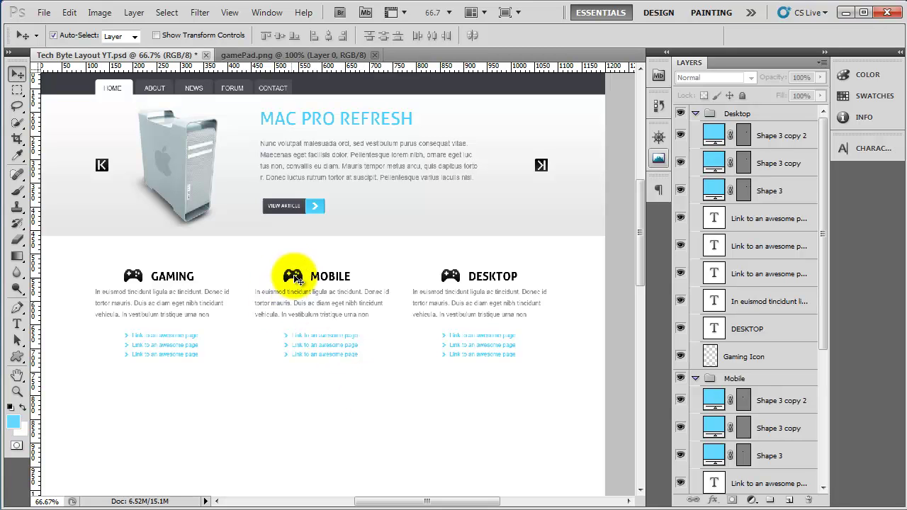
{"action": "scroll", "coordinate": [294, 276], "scroll_direction": "up", "scroll_amount": 2}
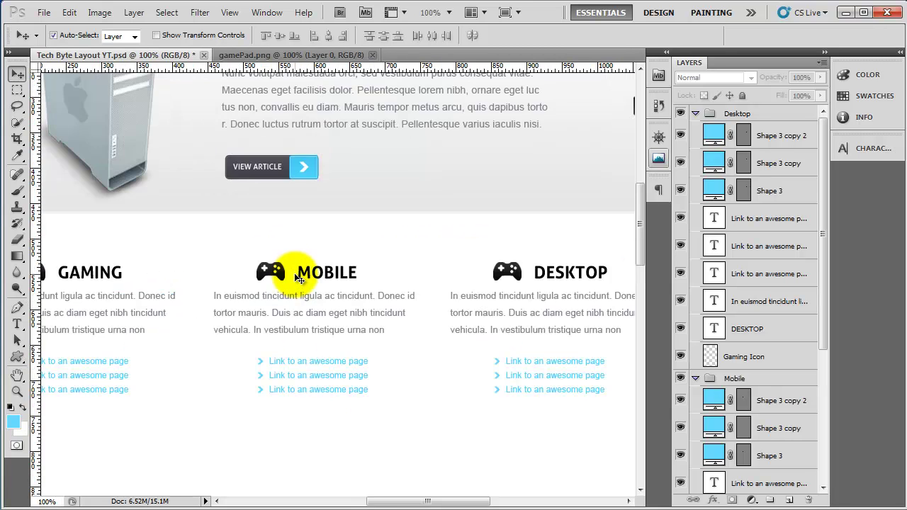
{"action": "key", "text": "ctrl+semicolon"}
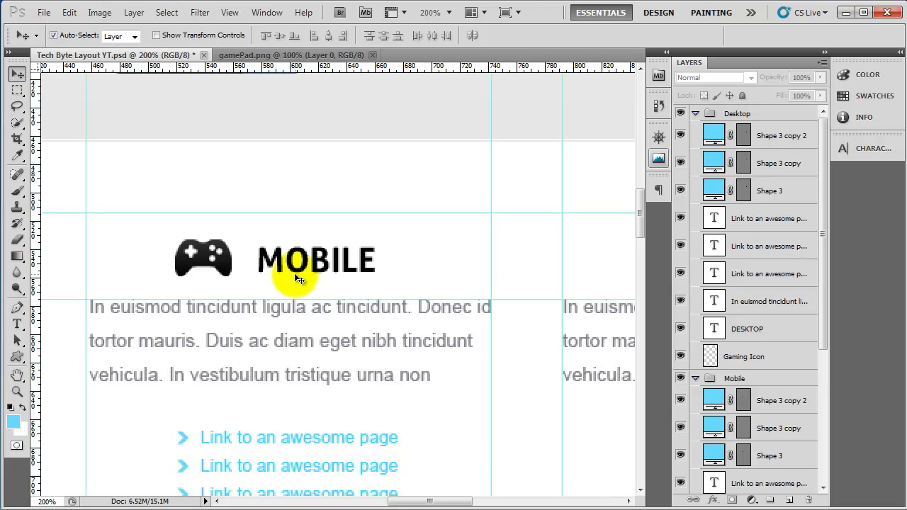
- Delete the gamepad icon beside the MOBILE heading
{"action": "mouse_move", "coordinate": [222, 264]}
{"action": "left_mouse_down"}
{"action": "mouse_move", "coordinate": [198, 262]}
{"action": "mouse_move", "coordinate": [214, 269]}
{"action": "left_mouse_up"}
{"action": "left_click", "coordinate": [202, 264]}
{"action": "key", "text": "Delete"}
{"action": "left_click", "coordinate": [202, 225]}
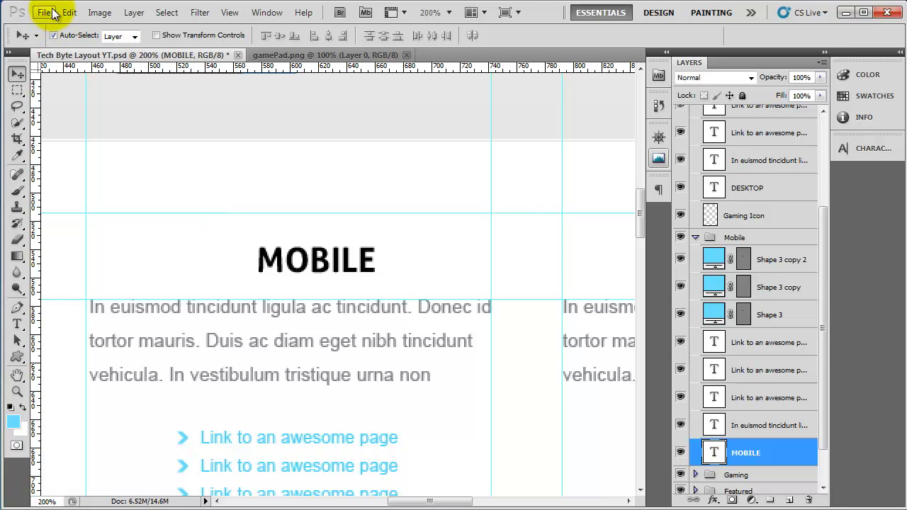
- Open mobile.png and Desktops.png together from the Assets folder
{"action": "left_click", "coordinate": [44, 13]}
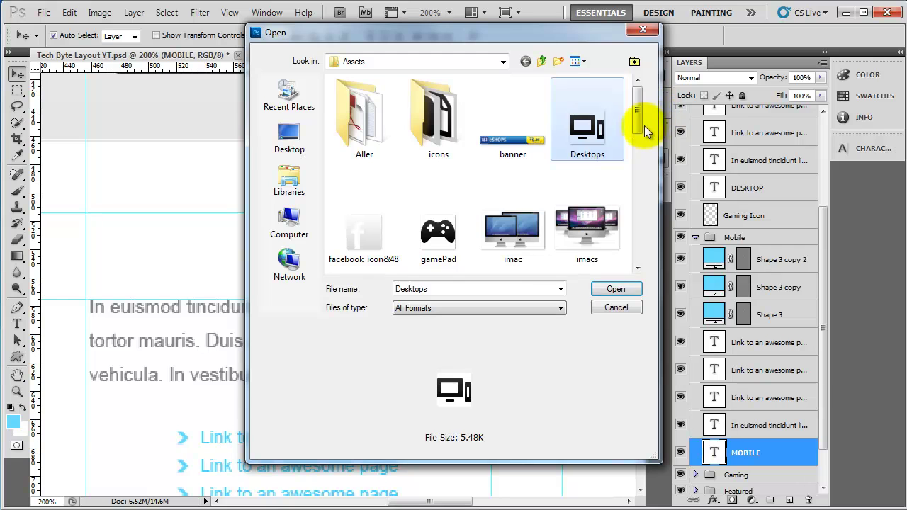
{"action": "left_click_drag", "start_coordinate": [639, 111], "coordinate": [636, 159]}
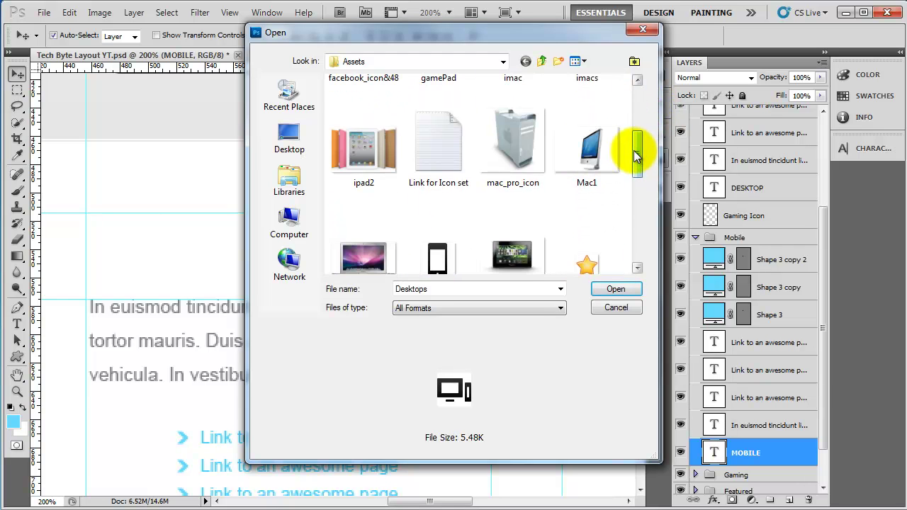
{"action": "scroll", "coordinate": [578, 186], "scroll_direction": "down", "scroll_amount": 1}
{"action": "left_click", "coordinate": [460, 209], "text": "ctrl"}
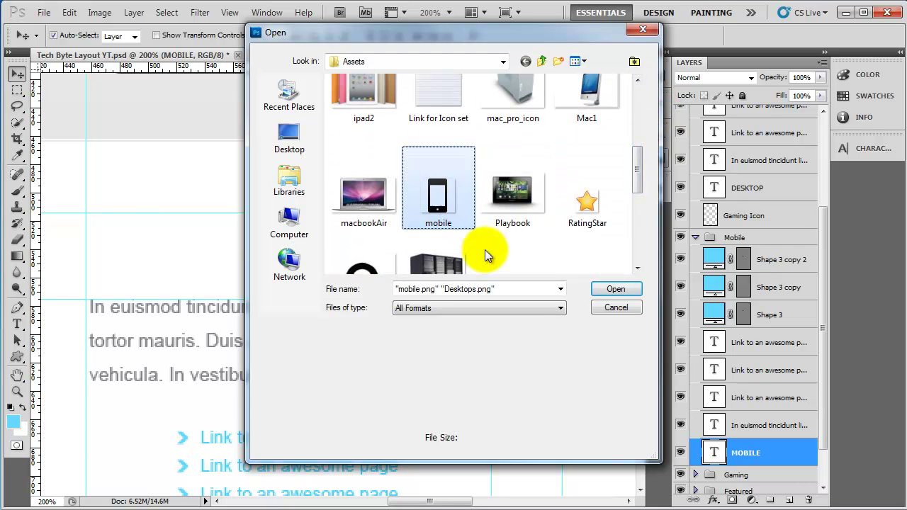
{"action": "left_click", "coordinate": [614, 289]}
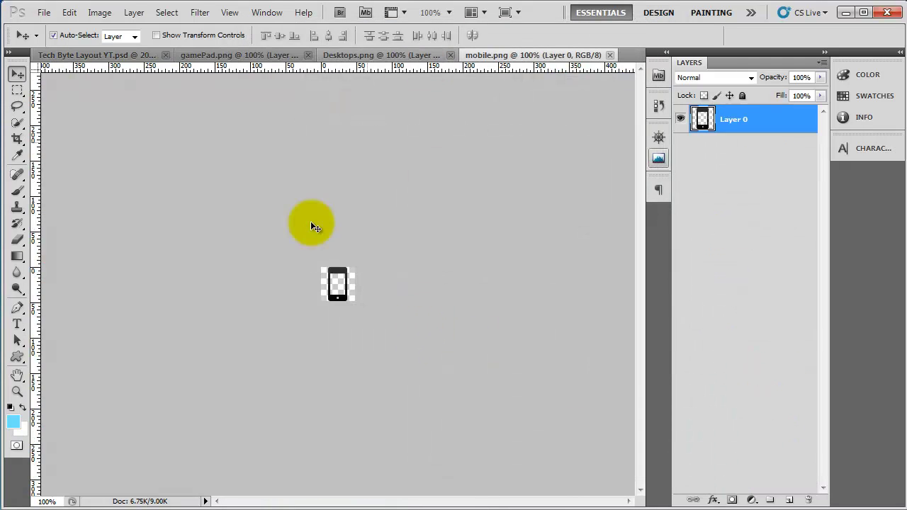
- Copy the whole phone icon from mobile.png and paste it into a new layer above the MOBILE text in the Tech Byte layout
{"action": "key", "text": "ctrl+a"}
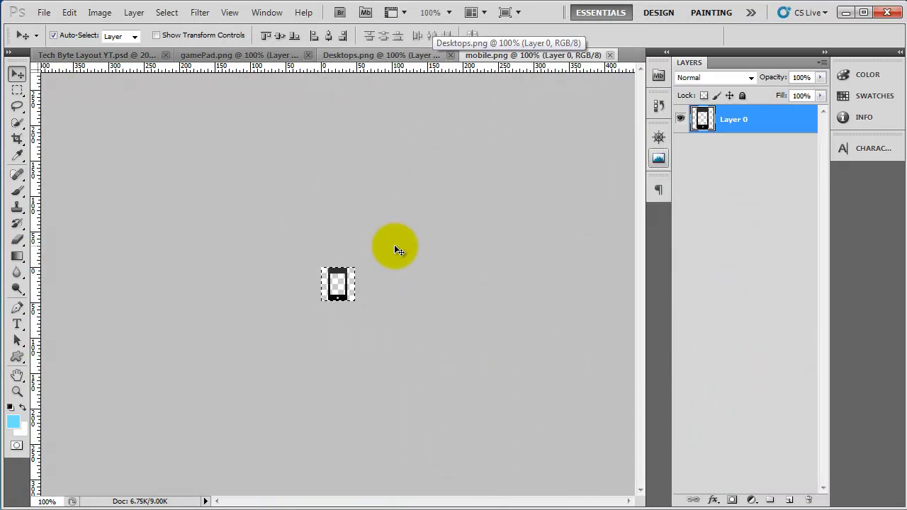
{"action": "left_click", "coordinate": [95, 54]}
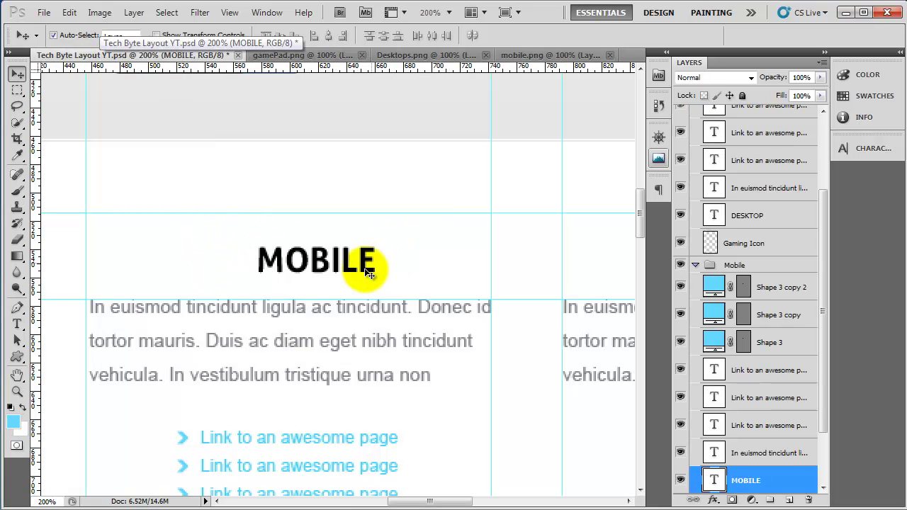
{"action": "left_click", "coordinate": [789, 500]}
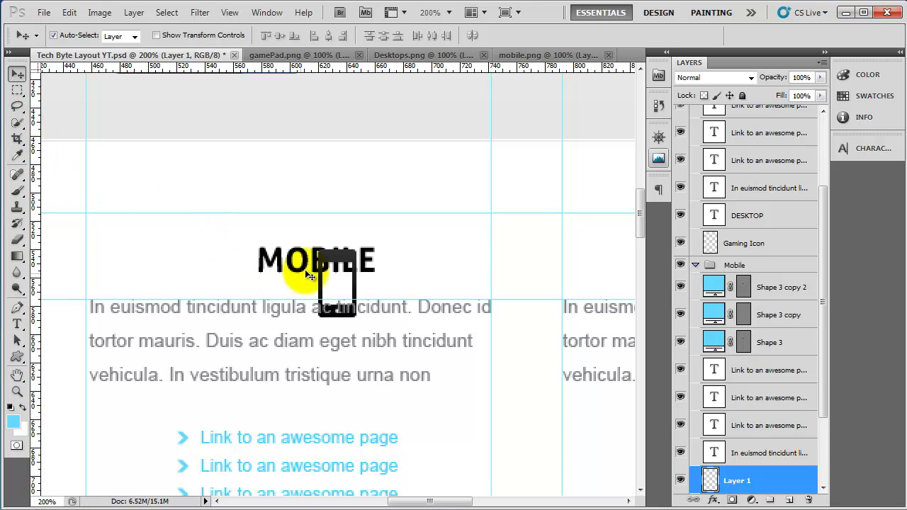
- Scale the phone icon down and place it just before the MOBILE heading, between the horizontal guides
{"action": "left_click_drag", "start_coordinate": [334, 252], "coordinate": [186, 297]}
{"action": "key", "text": "ctrl+t"}
{"action": "key", "text": "Return"}
- Delete the gamepad icon beside the DESKTOP heading
{"action": "key", "text": "ctrl+minus"}
{"action": "left_click_drag", "start_coordinate": [374, 282], "coordinate": [324, 277]}
{"action": "left_click_drag", "start_coordinate": [464, 309], "coordinate": [430, 311]}
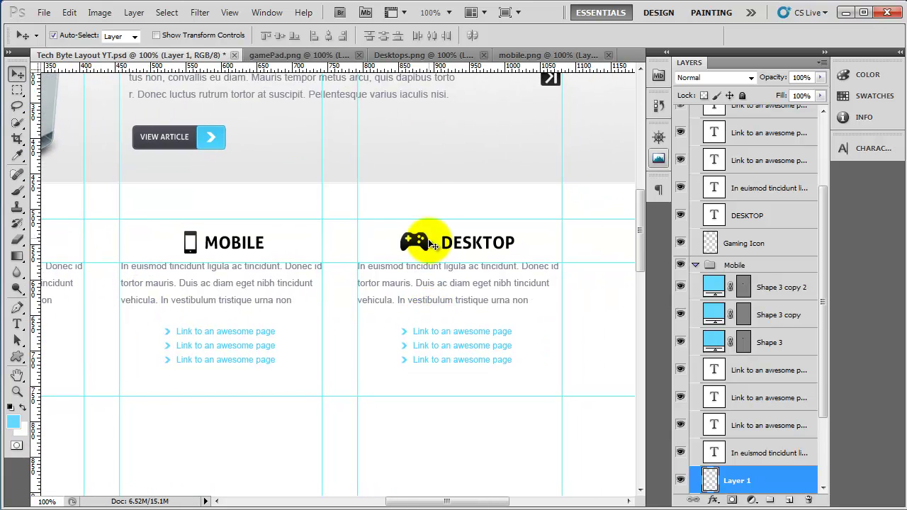
{"action": "left_click", "coordinate": [418, 241]}
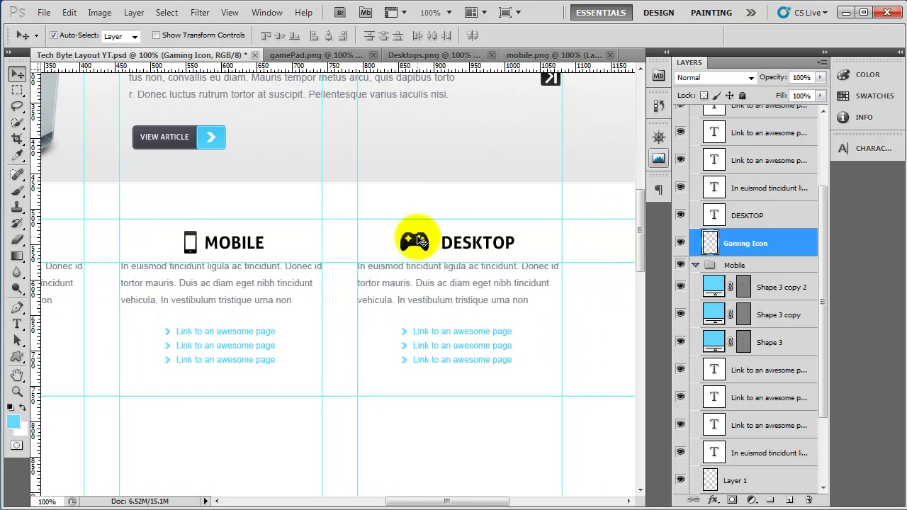
{"action": "key", "text": "Delete"}
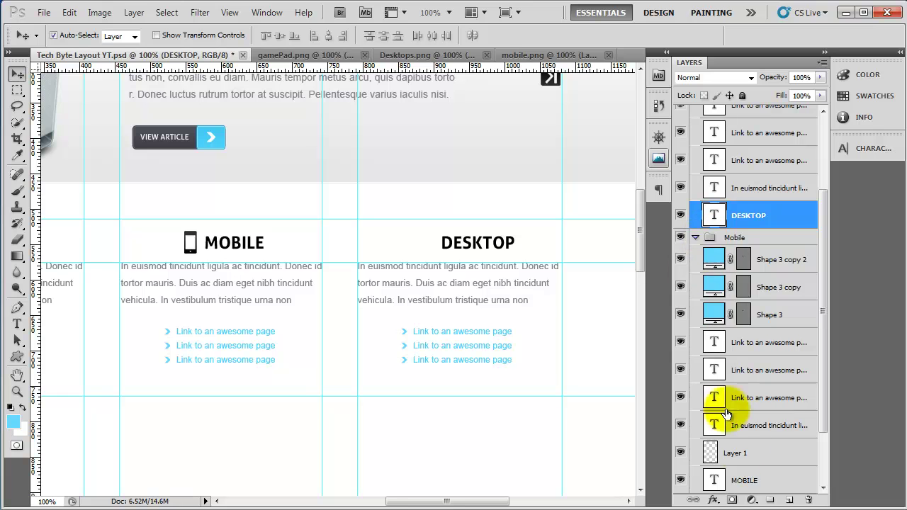
- Add a new layer above the DESKTOP text and paste the whole computer icon from Desktops.png into it
{"action": "left_click", "coordinate": [788, 500]}
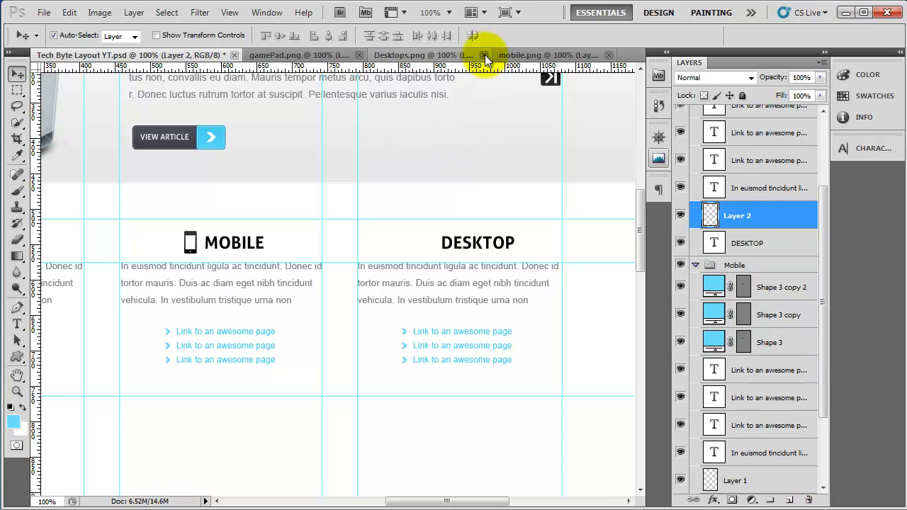
{"action": "left_click", "coordinate": [427, 55]}
{"action": "key", "text": "ctrl+a"}
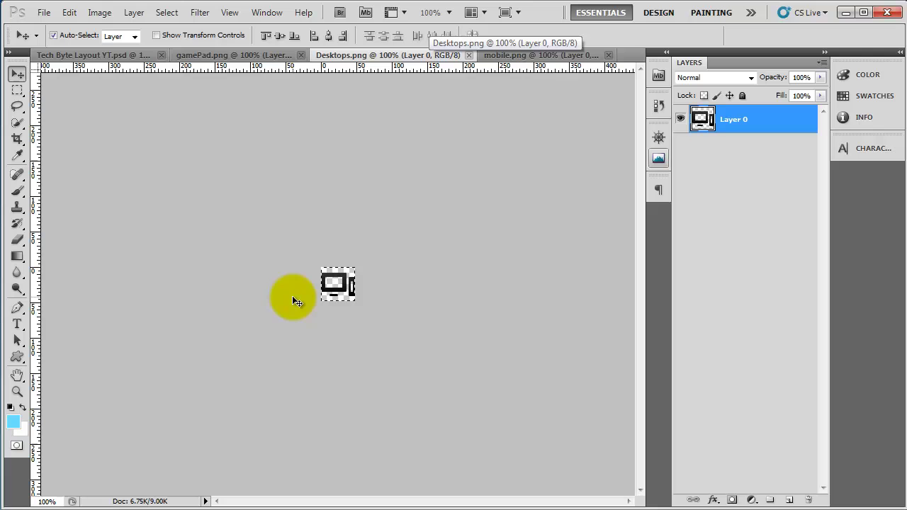
{"action": "left_click", "coordinate": [103, 55]}
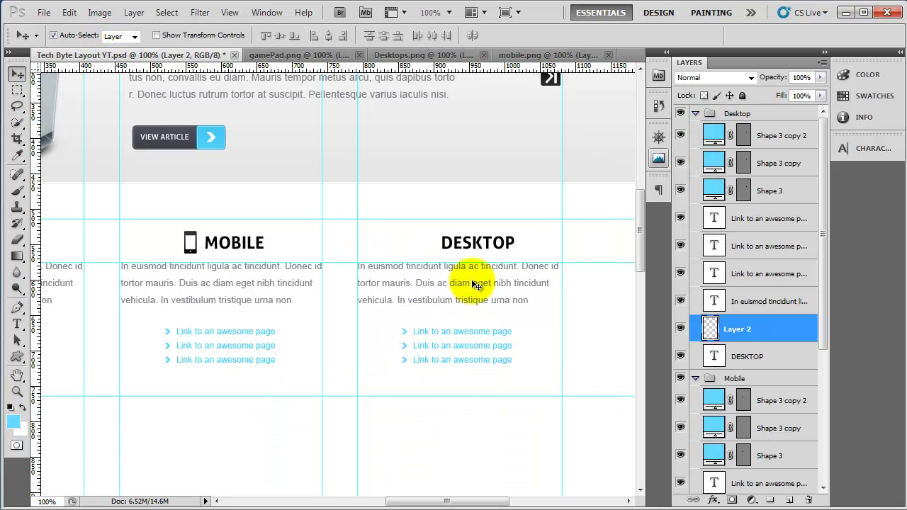
{"action": "key", "text": "ctrl+v"}
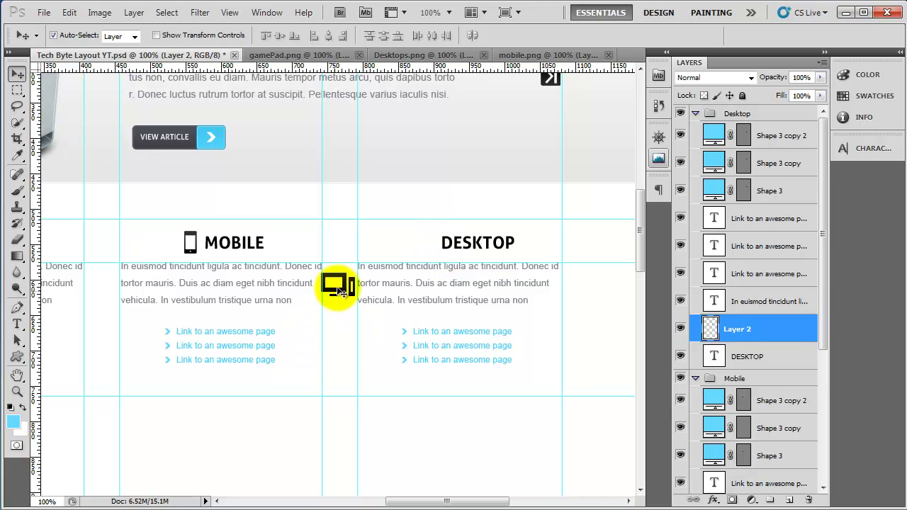
- Scale the computer icon down and place it just before the DESKTOP heading, between the horizontal guides
{"action": "left_click_drag", "start_coordinate": [336, 295], "coordinate": [430, 228]}
{"action": "key", "text": "ctrl+t"}
{"action": "key", "text": "Return"}
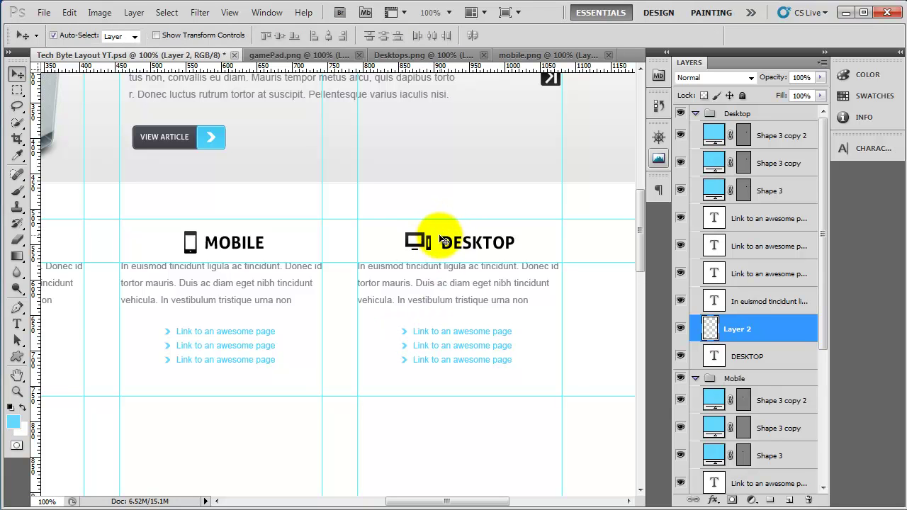
{"action": "key", "text": "ctrl+minus"}
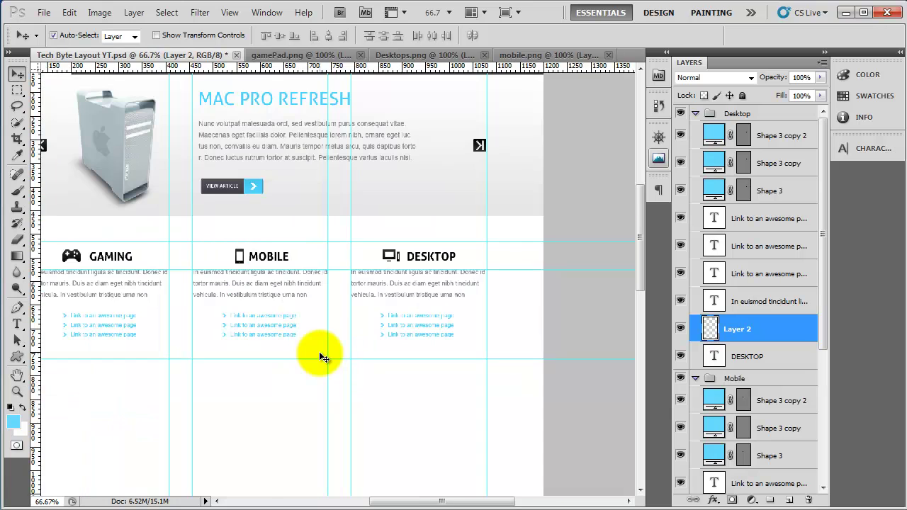